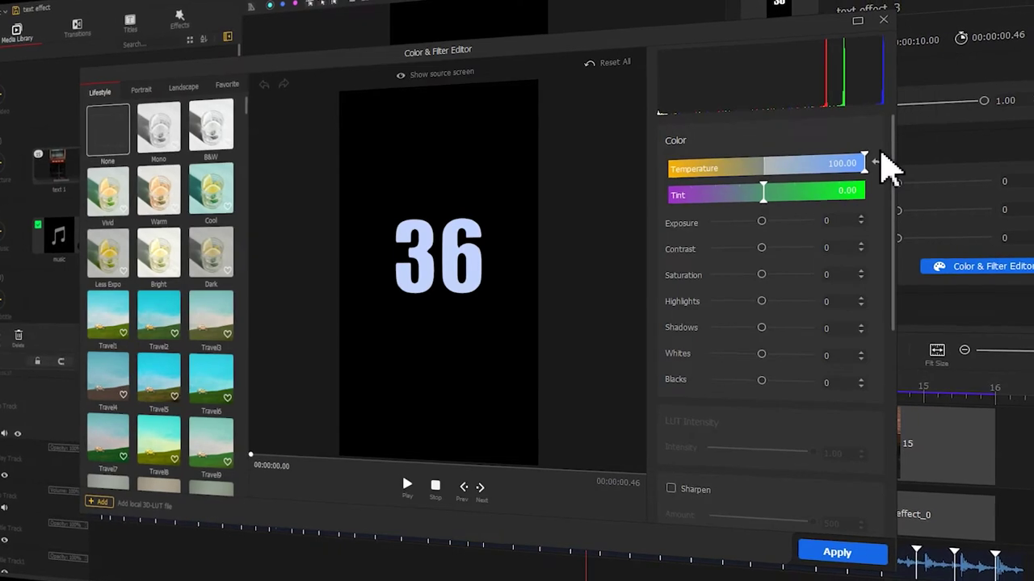
Shift the tint of the 36 text clip towards green in its colour and filter settings.
click(769, 192)
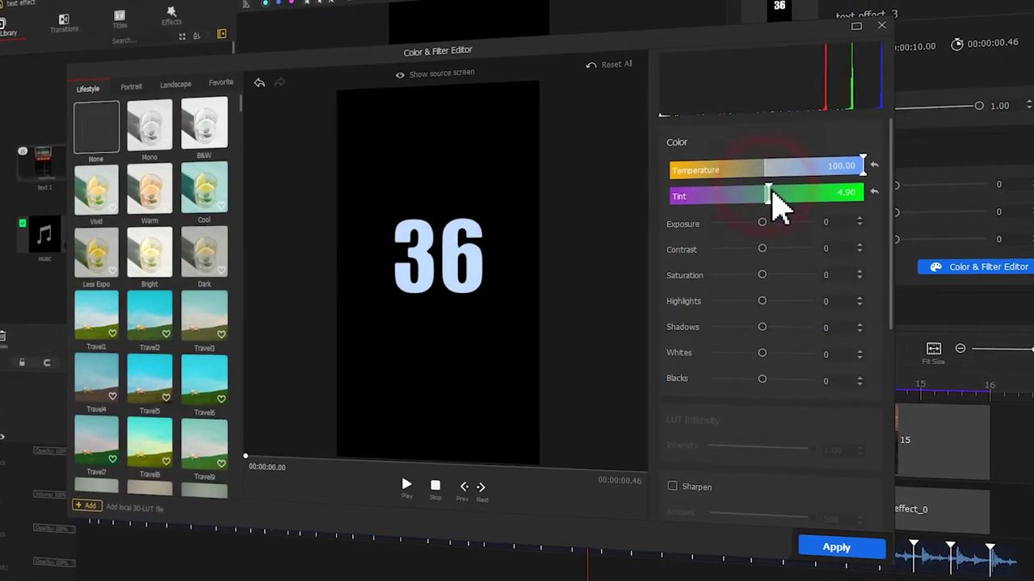
drag(772, 194, 803, 195)
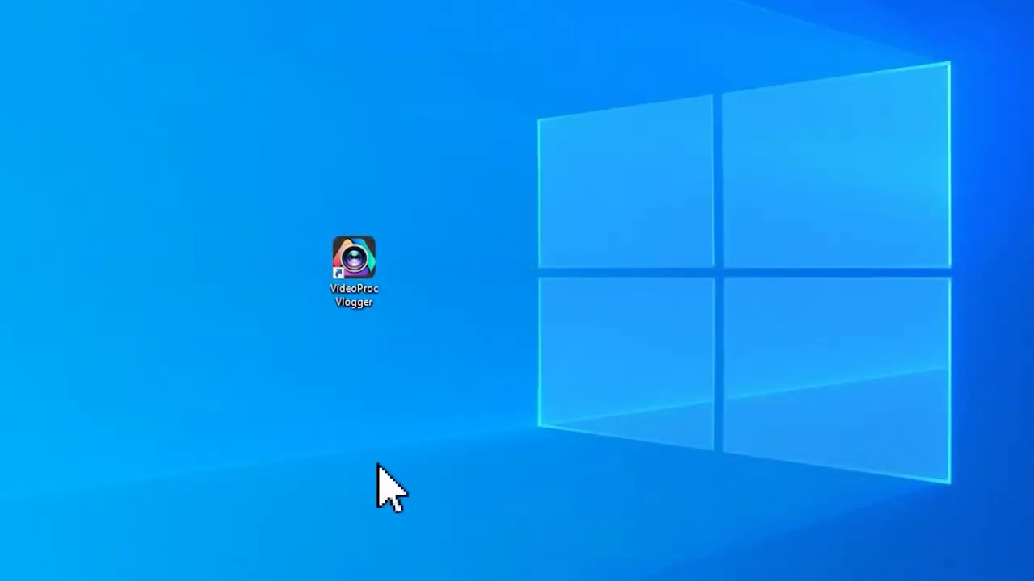
Launch VideoProc Vlogger and open the recent project text effect.vpd.
double_click(376, 260)
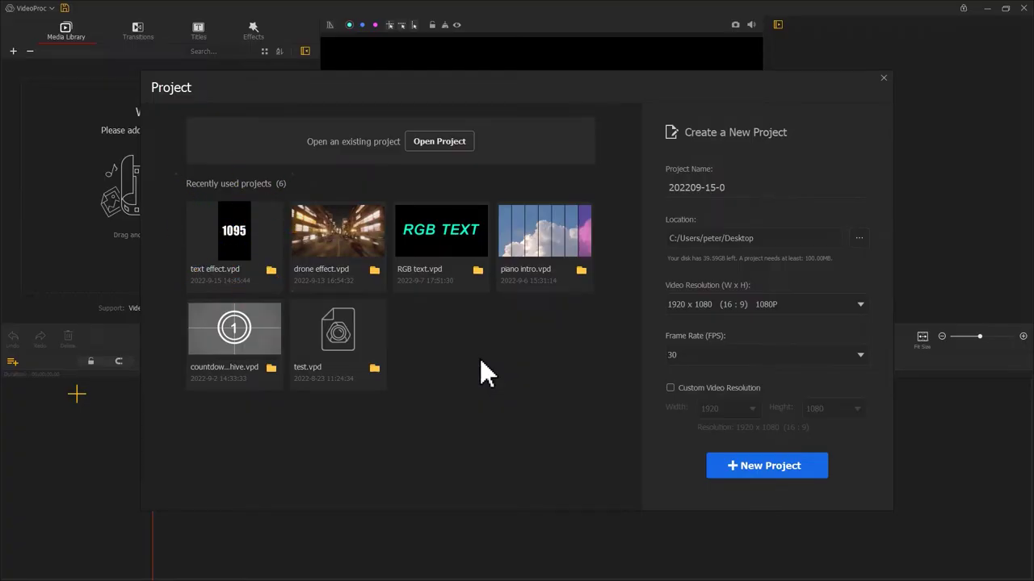
click(261, 244)
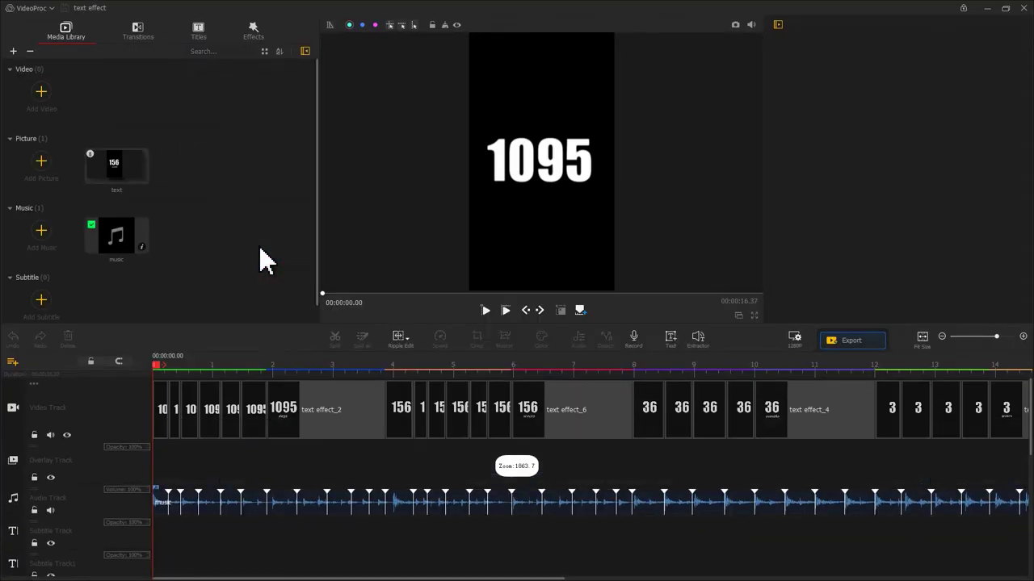
Import the pictures 1.jpg to 15.jpg from the text folder on the Desktop into the media library.
click(40, 162)
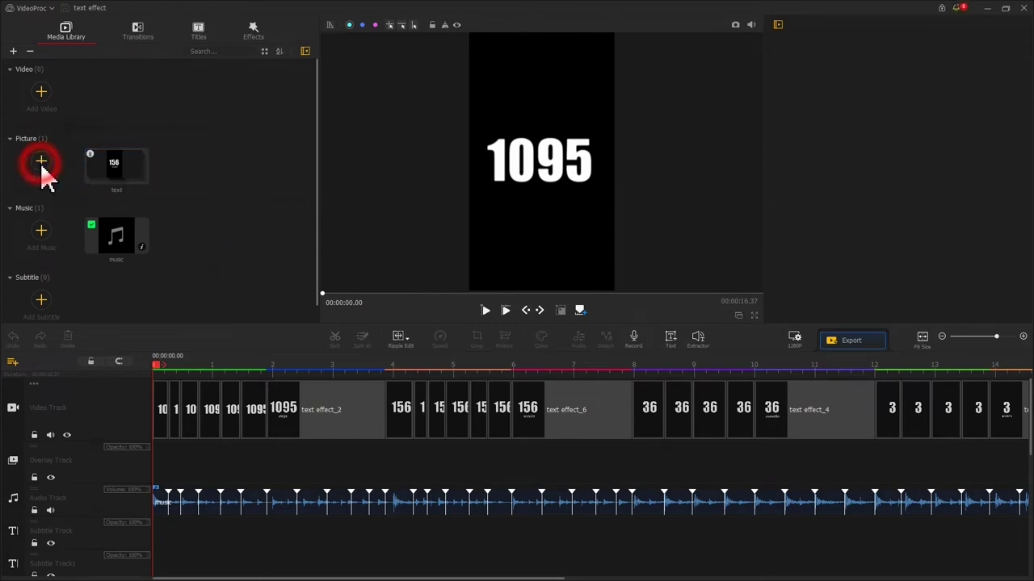
click(501, 184)
drag(503, 187, 133, 85)
ctrl+click(126, 191)
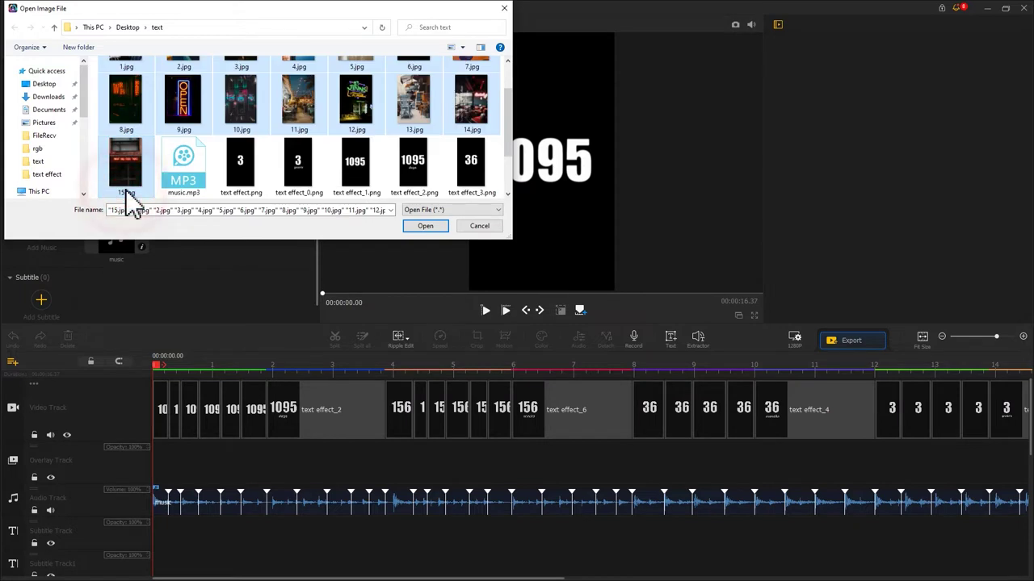
click(410, 229)
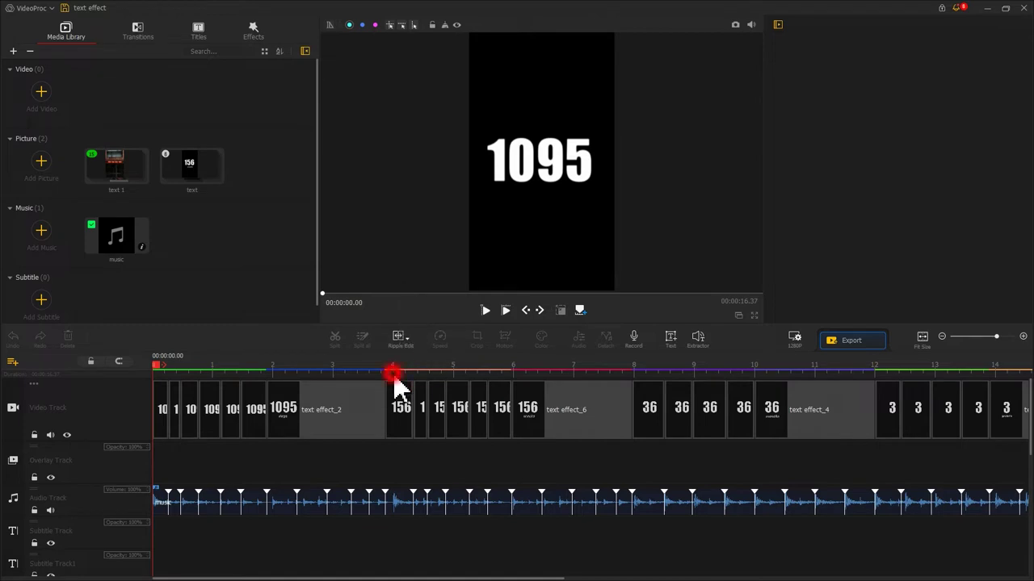
Move the text effect_2 clip from the video track to the overlay track, keeping its start at 1.89 s.
drag(393, 374, 295, 369)
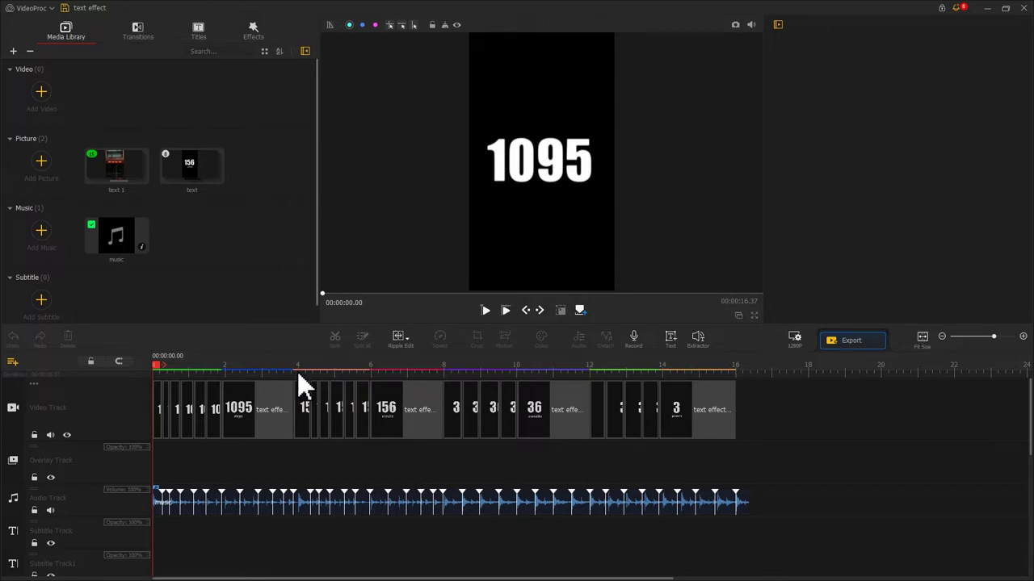
drag(287, 391, 273, 477)
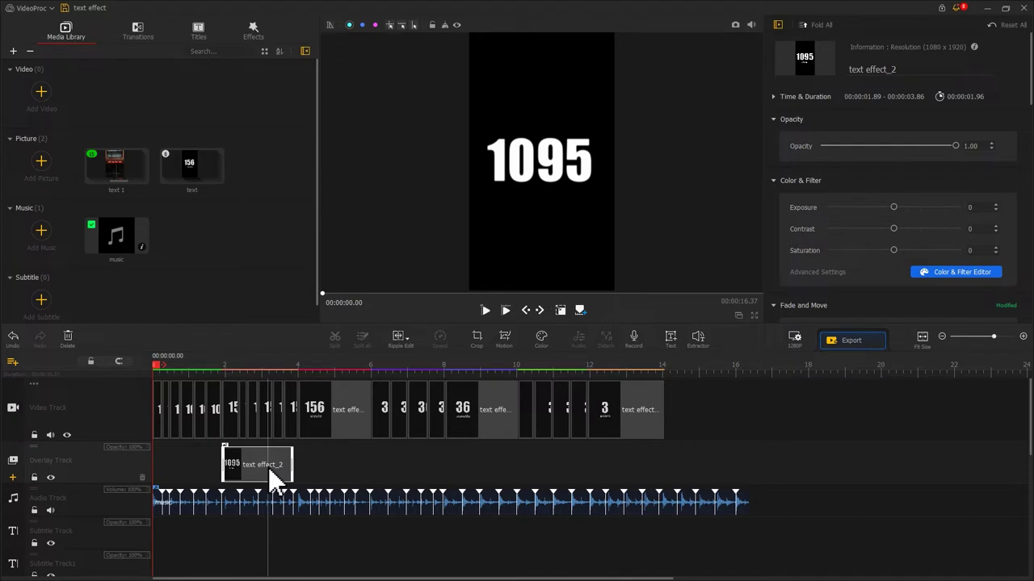
Insert pictures 1 to 5 from the text 1 folder into the video track, starting at the same time as text effect_2.
double_click(118, 168)
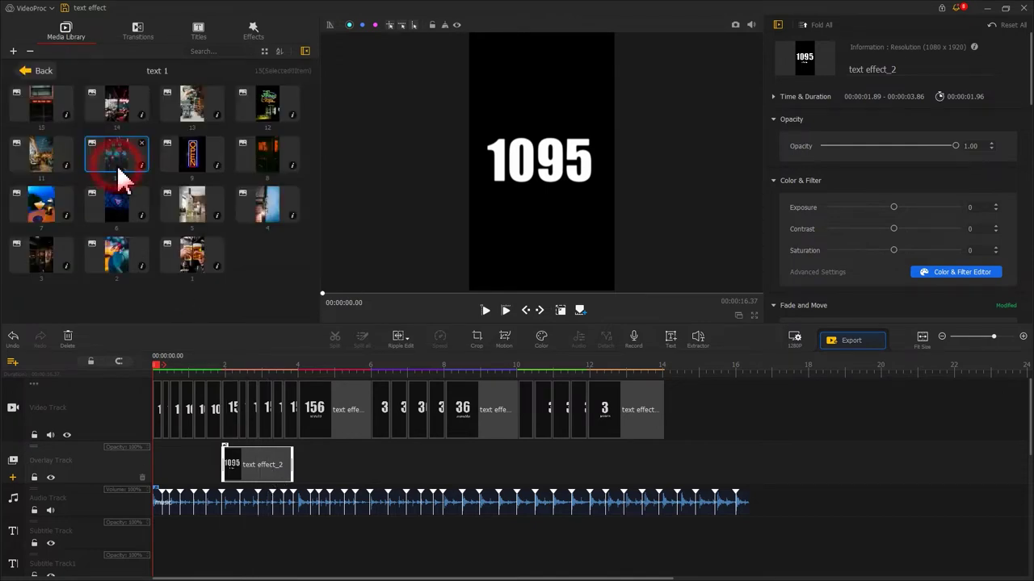
drag(254, 286, 42, 260)
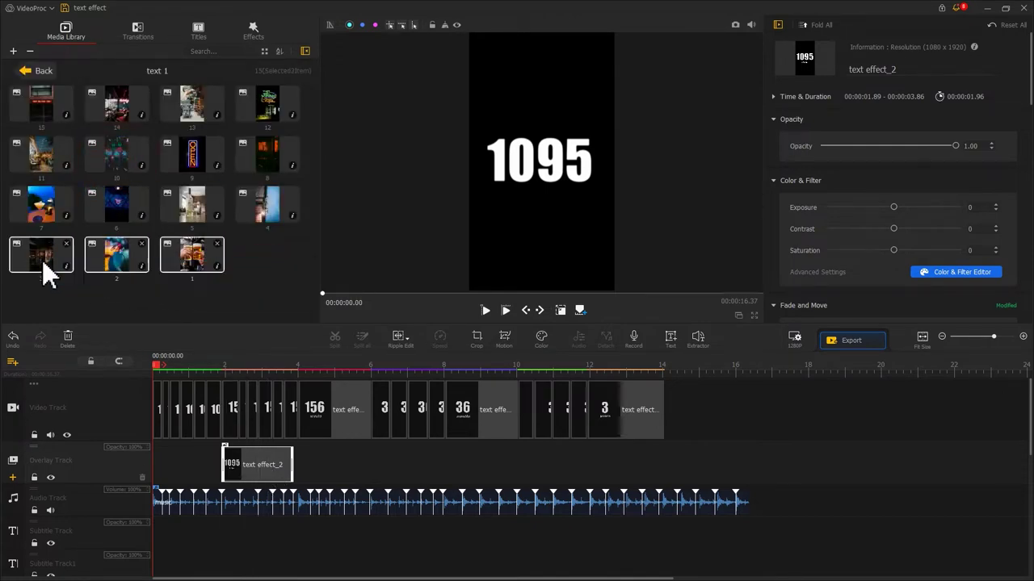
ctrl+click(191, 218)
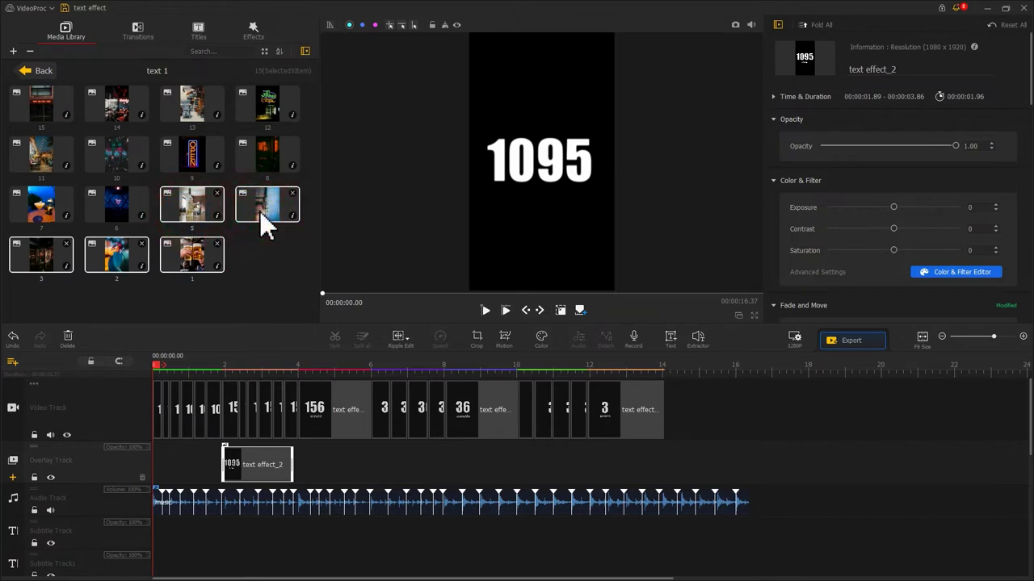
drag(190, 251, 241, 370)
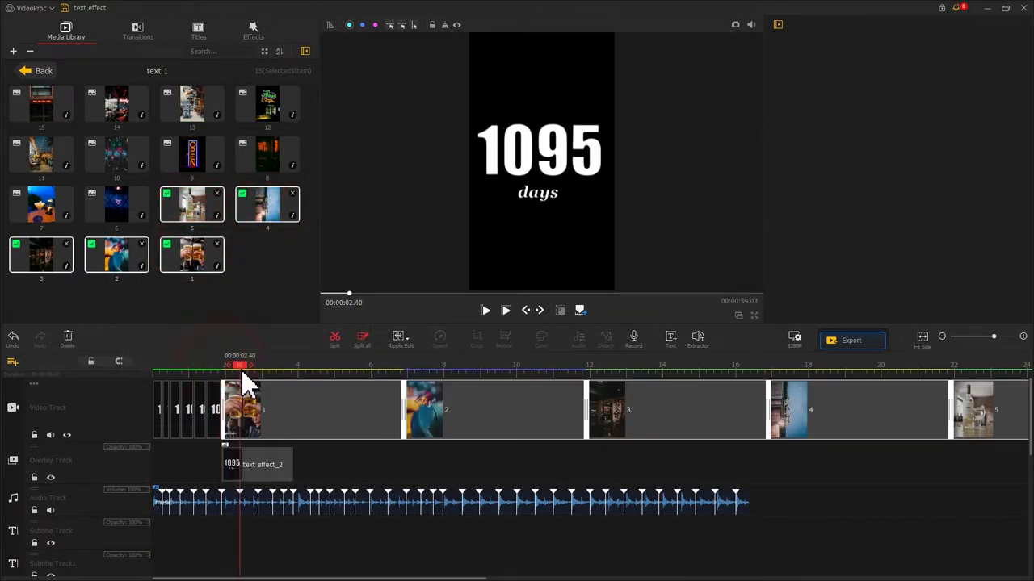
Trim pictures 1 to 5 to the music beat markers, with durations of 0.50, 0.50, 0.40, 0.30 and 0.26 s.
drag(404, 416, 239, 411)
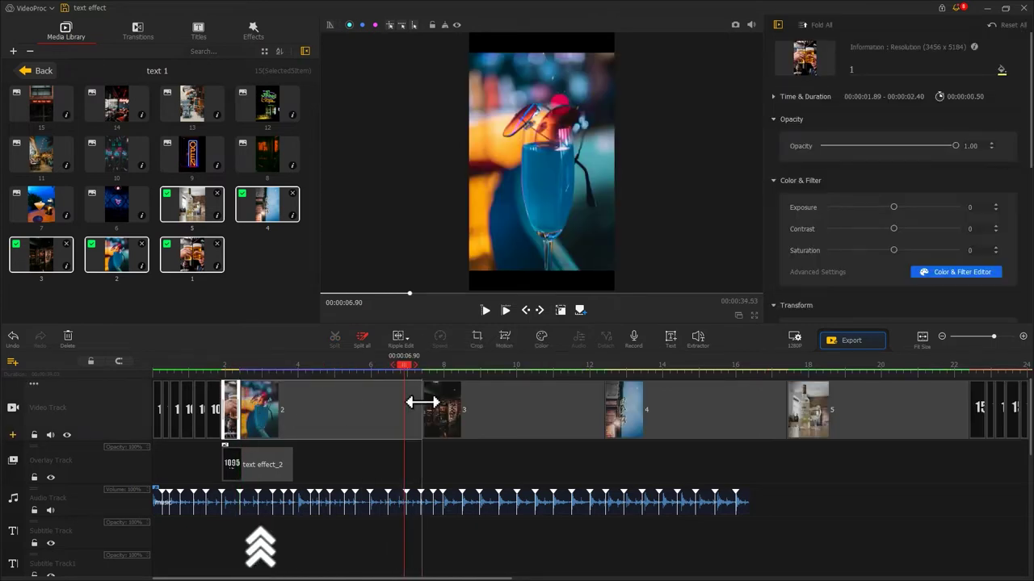
drag(422, 404, 257, 408)
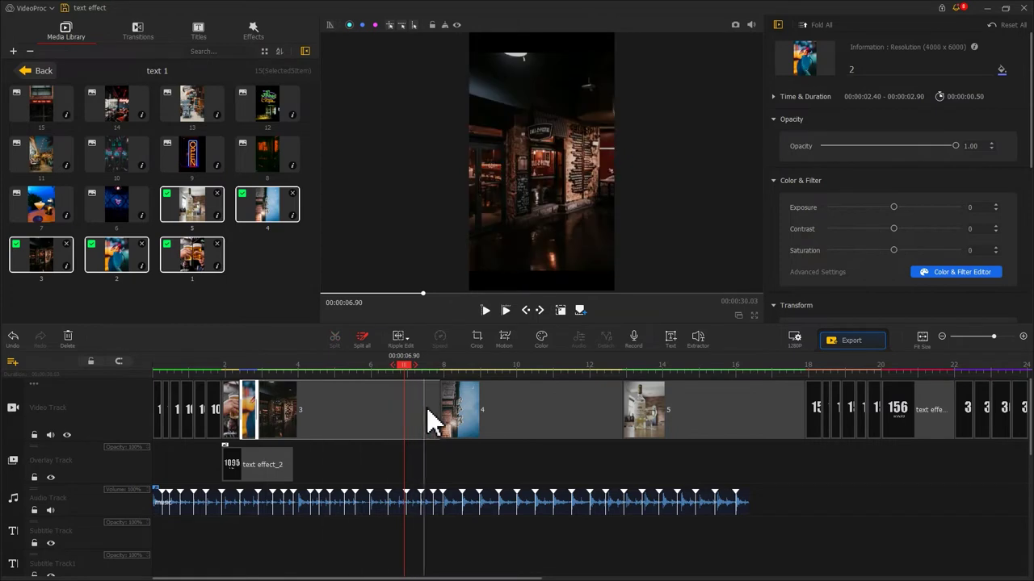
drag(438, 407, 275, 408)
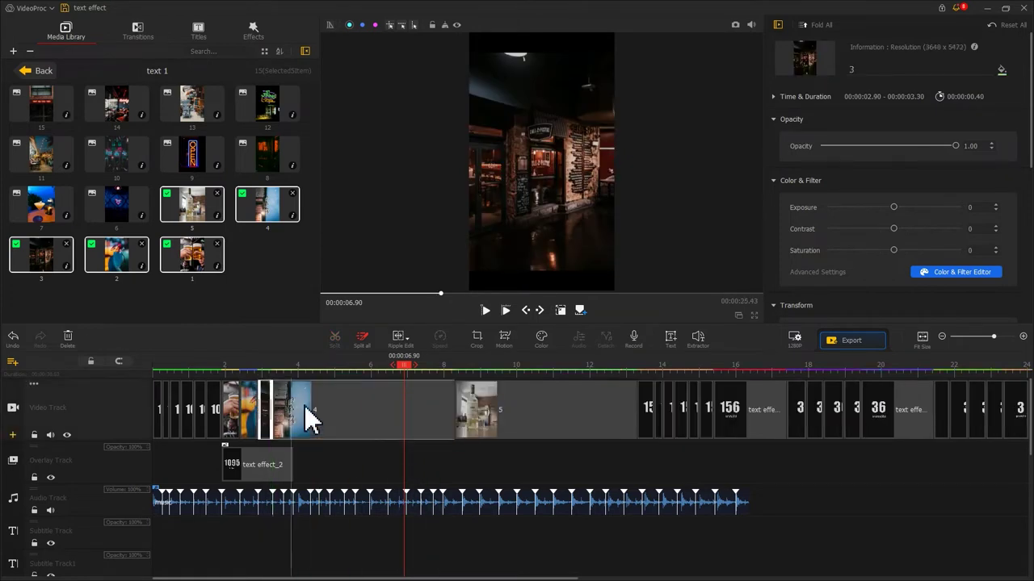
drag(451, 406, 290, 409)
drag(464, 407, 293, 403)
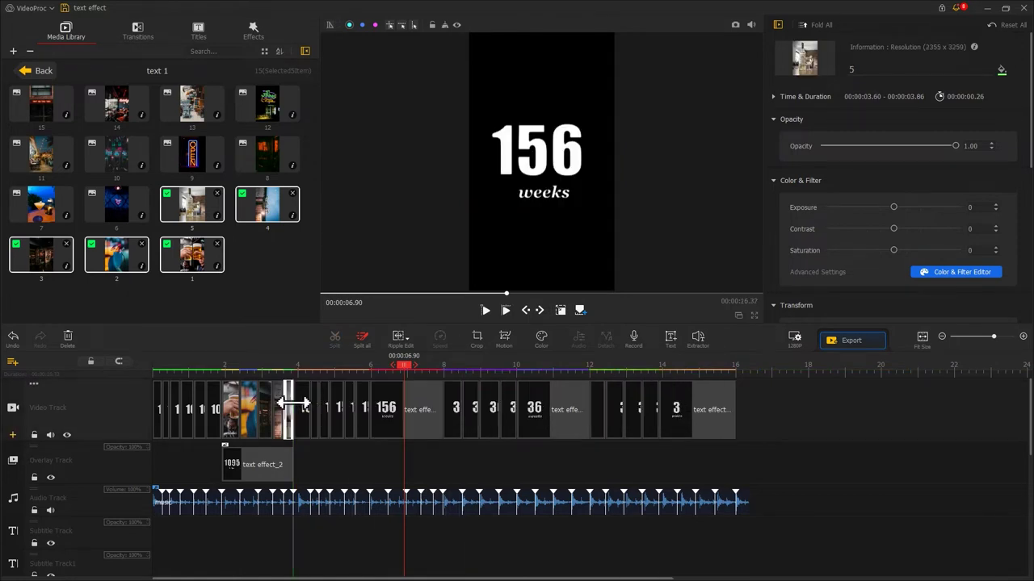
Move text effect_6 to the overlay track and insert pictures 6 to 10 in the video track from 5.96 s.
drag(386, 429, 387, 466)
drag(153, 226, 385, 382)
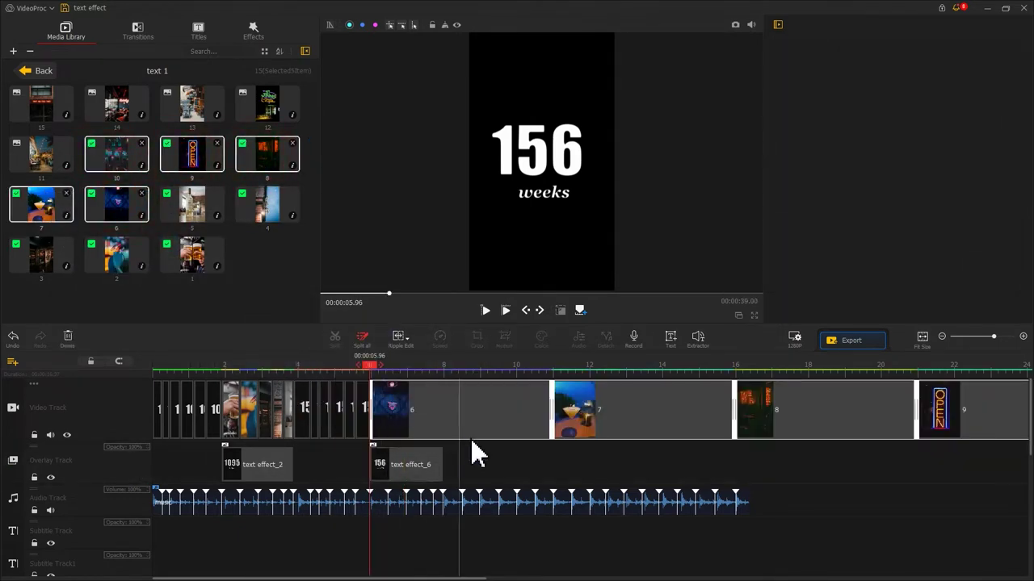
Trim pictures 6 to 10 to successive beat markers so together they match the length of text effect_6.
click(378, 409)
drag(569, 410, 405, 409)
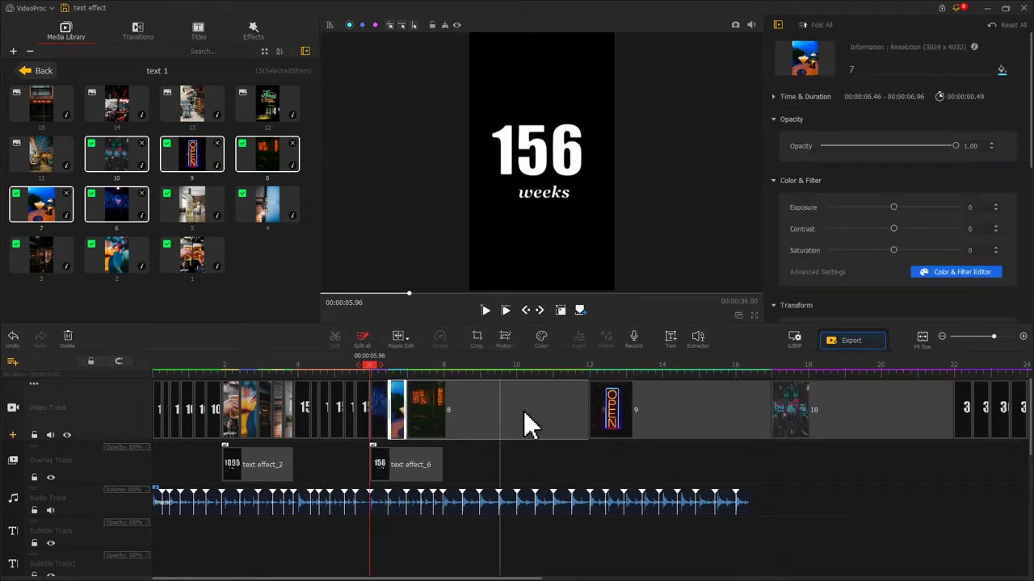
drag(587, 411, 433, 430)
click(597, 410)
drag(612, 411, 439, 413)
Move text effect_4 and text effect_0 to the overlay track, filling the video track over text effect_4 with pictures 11 to 14.
drag(555, 416, 566, 480)
drag(637, 409, 680, 473)
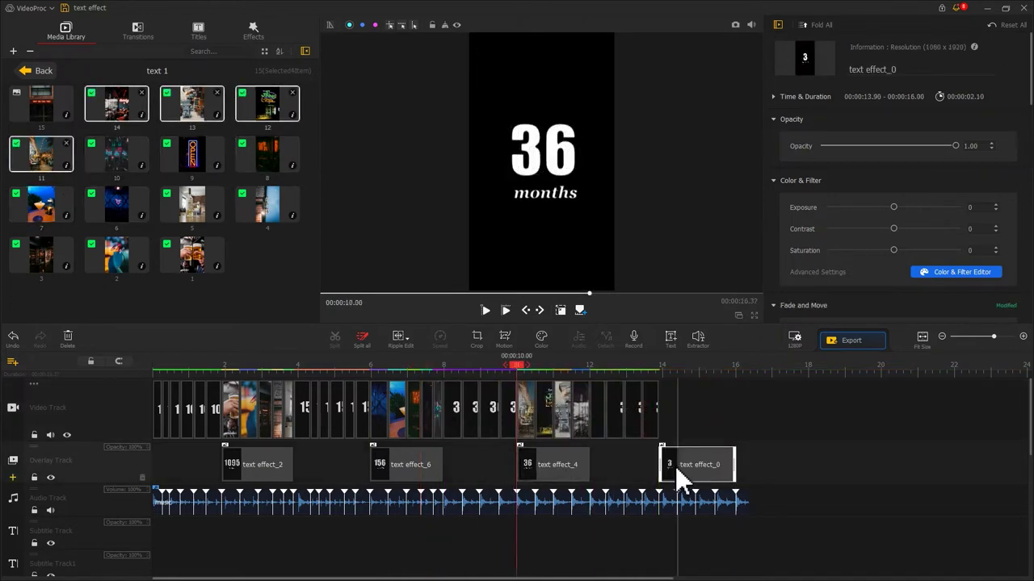
Insert picture 15 in the video track at 13.90 s and trim it to 2.10 s, ending together with text effect_0.
click(46, 113)
drag(48, 117, 715, 407)
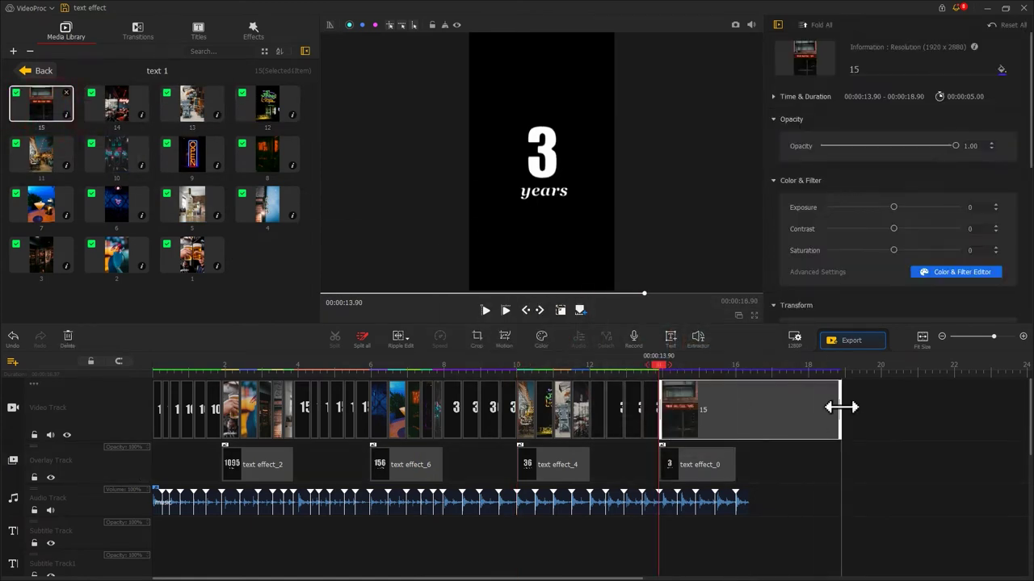
drag(843, 407, 735, 413)
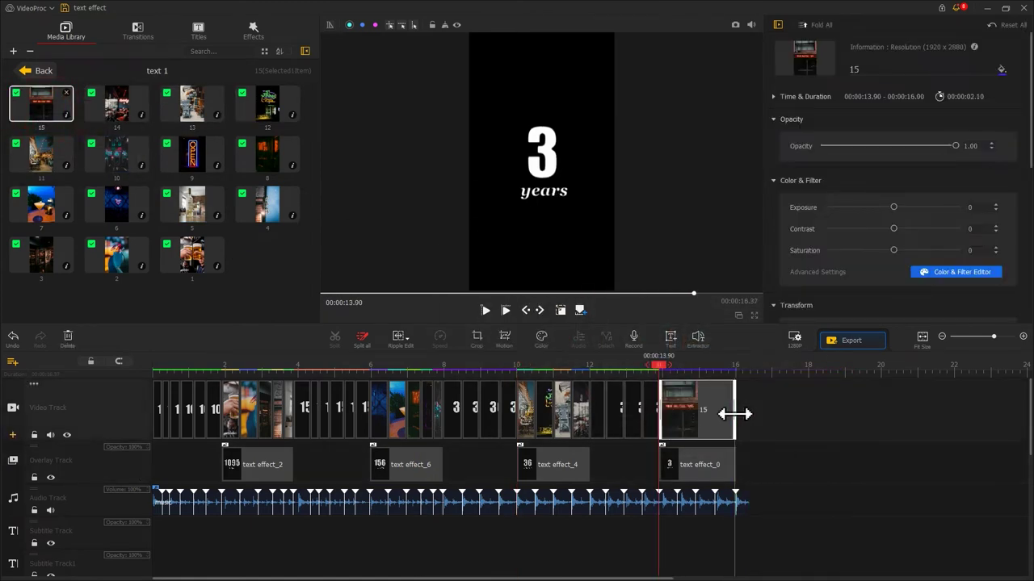
Set the blend mode of the text effect_2 overlay clip to Darken.
click(260, 462)
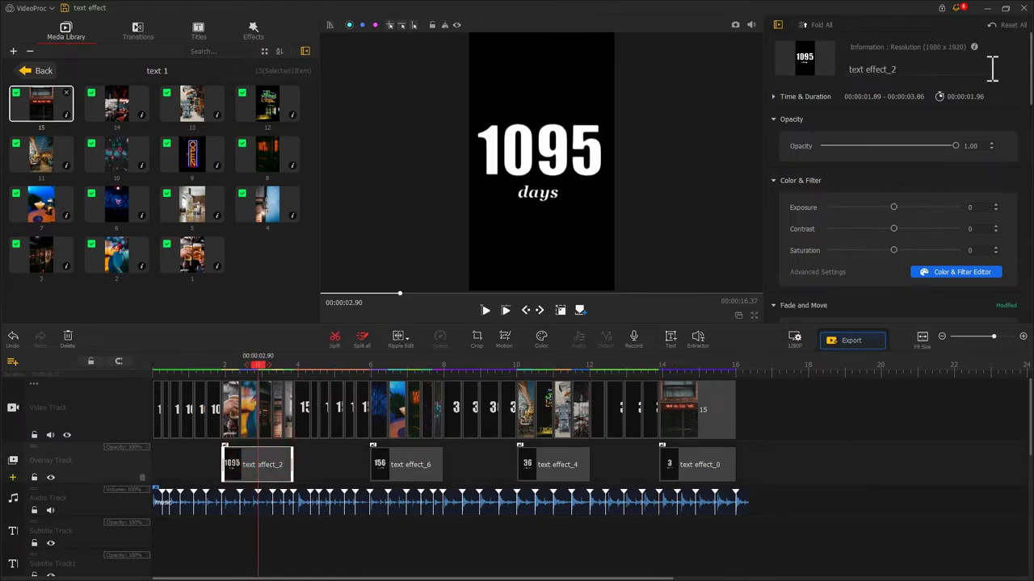
drag(1031, 78, 1032, 320)
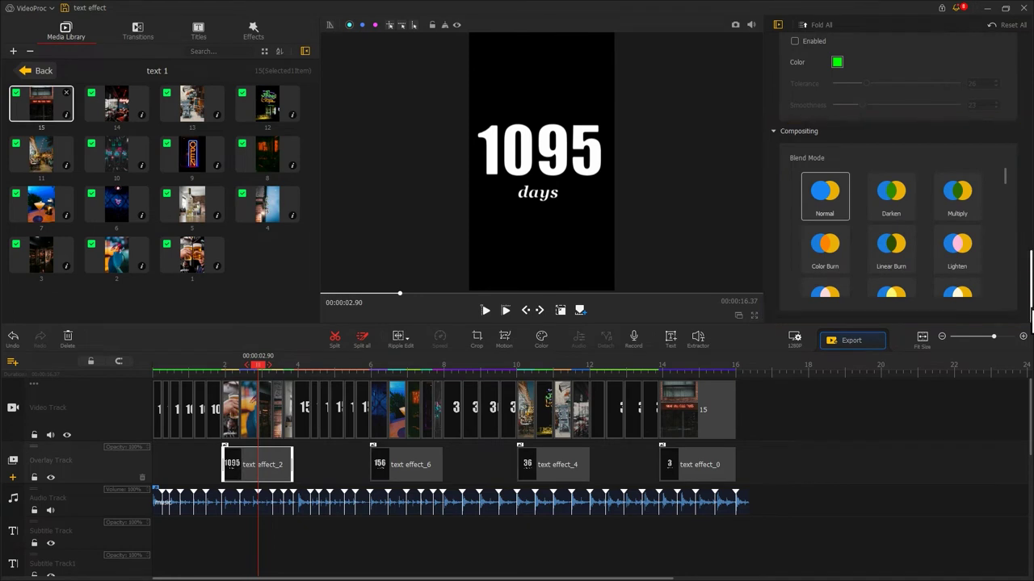
click(897, 206)
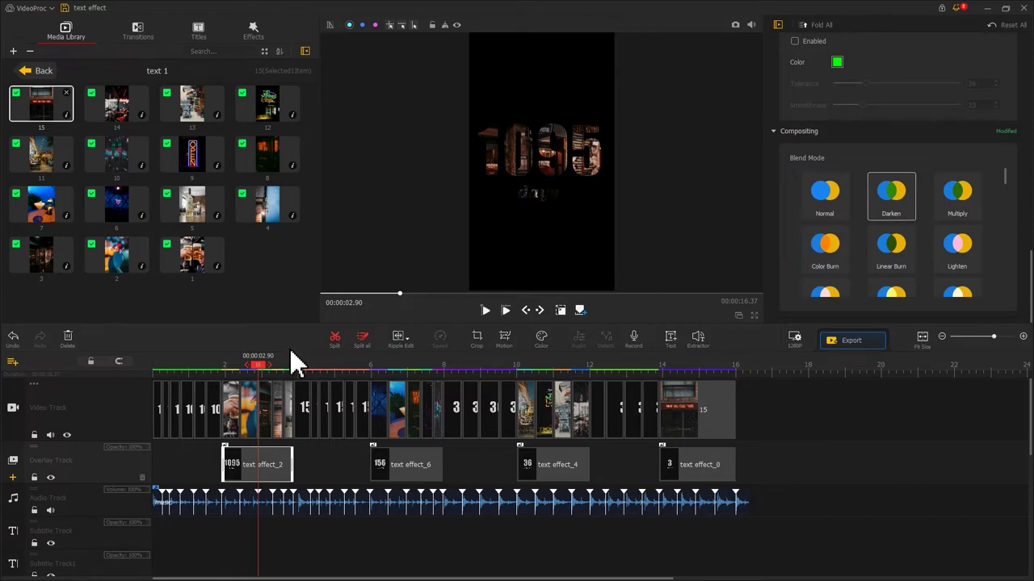
Play the timeline from the start to review the blended 1095 days section.
drag(257, 380, 230, 380)
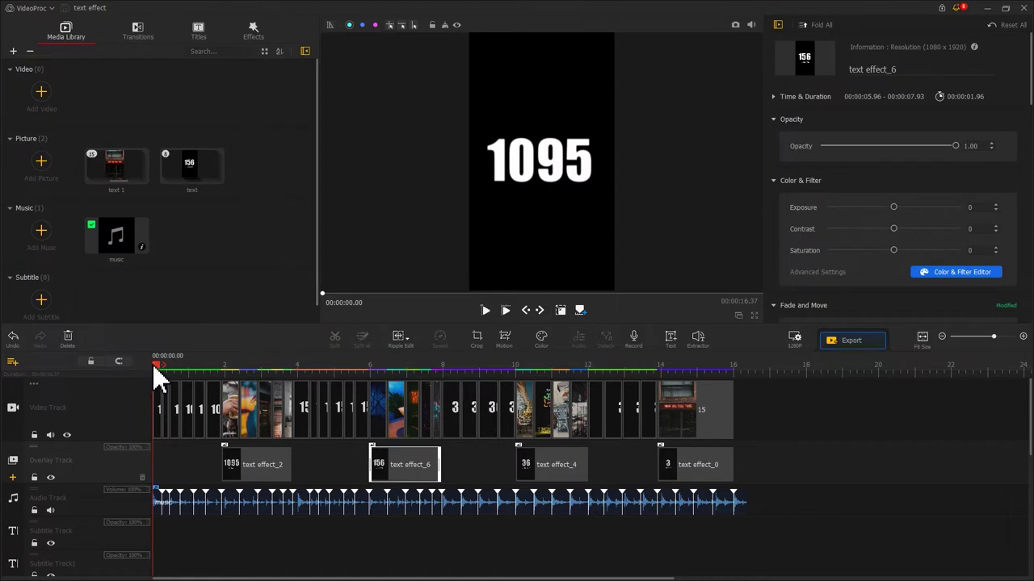
key(space)
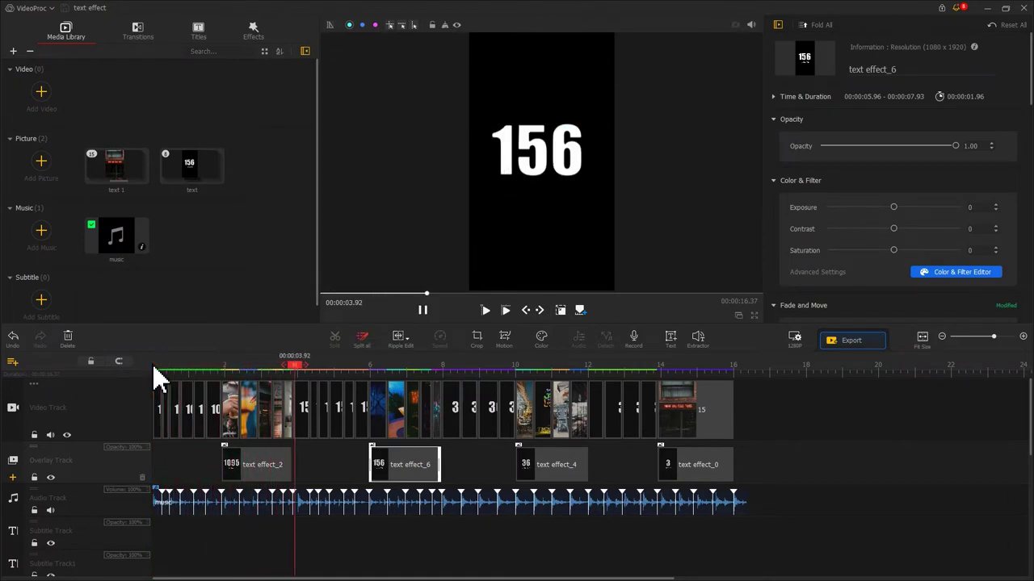
key(space)
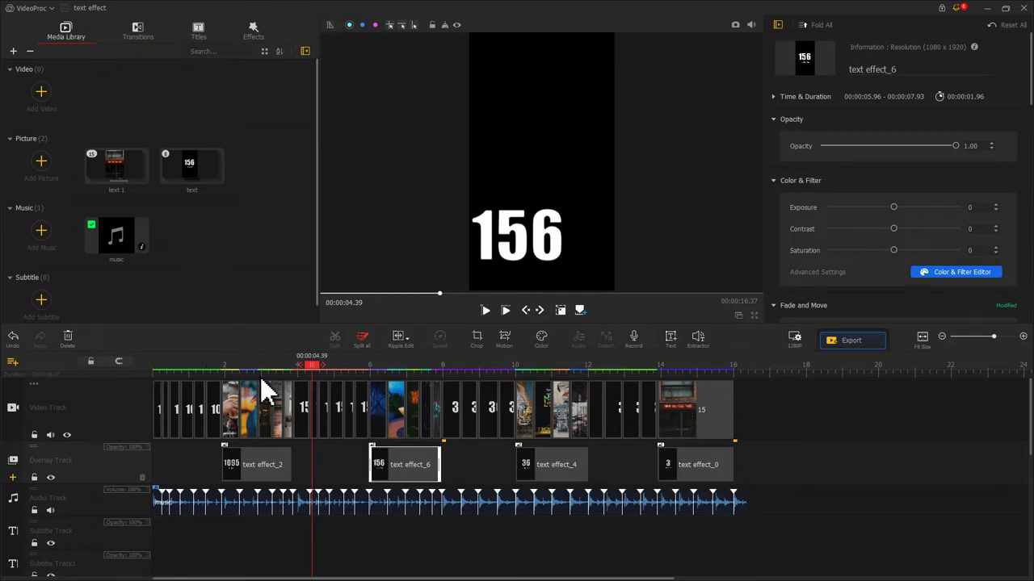
Set the blend mode of the text effect_6 and text effect_0 overlay clips to Screen.
click(399, 465)
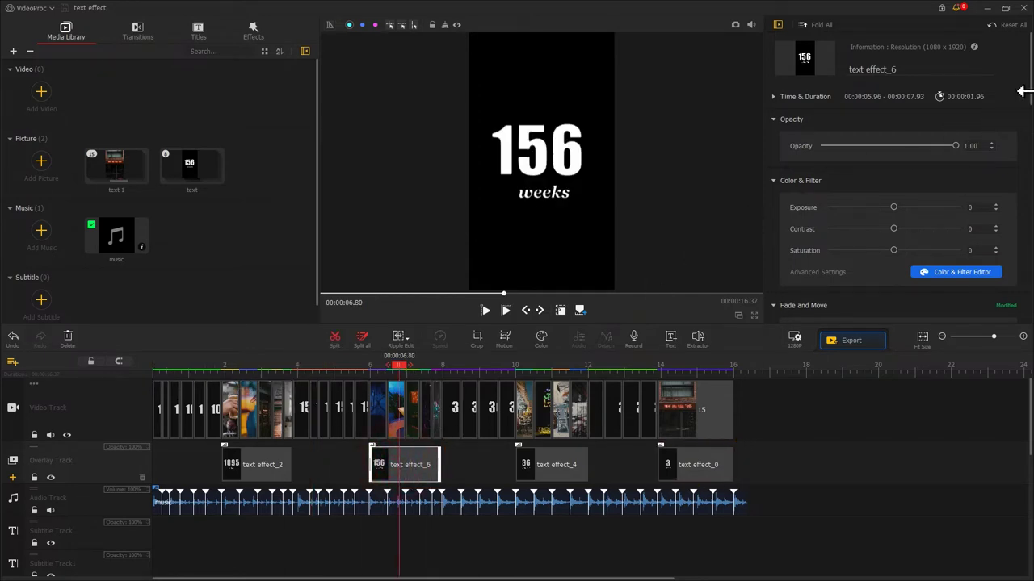
drag(1030, 96, 1030, 311)
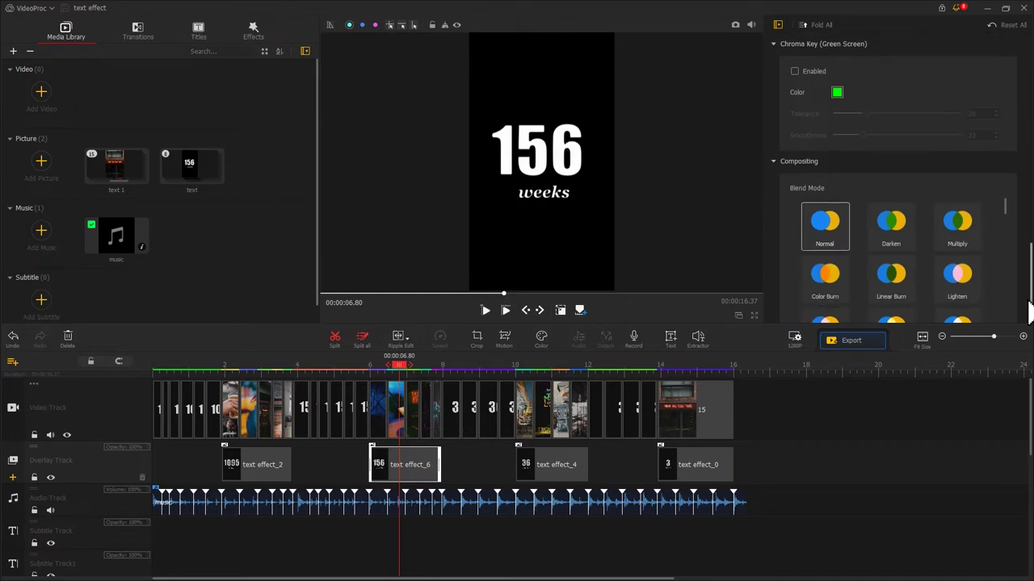
drag(1005, 209, 1009, 235)
click(832, 268)
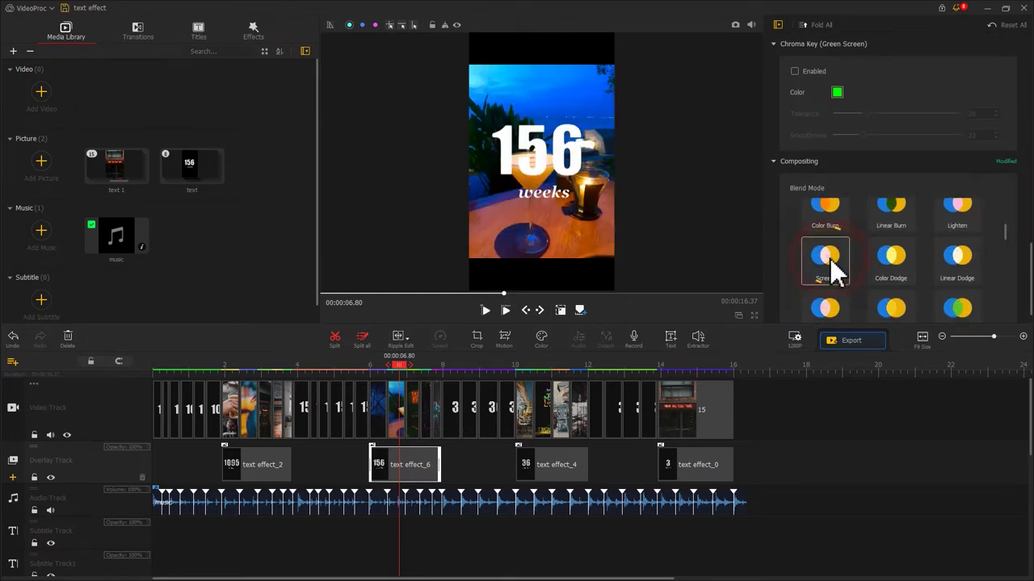
click(719, 465)
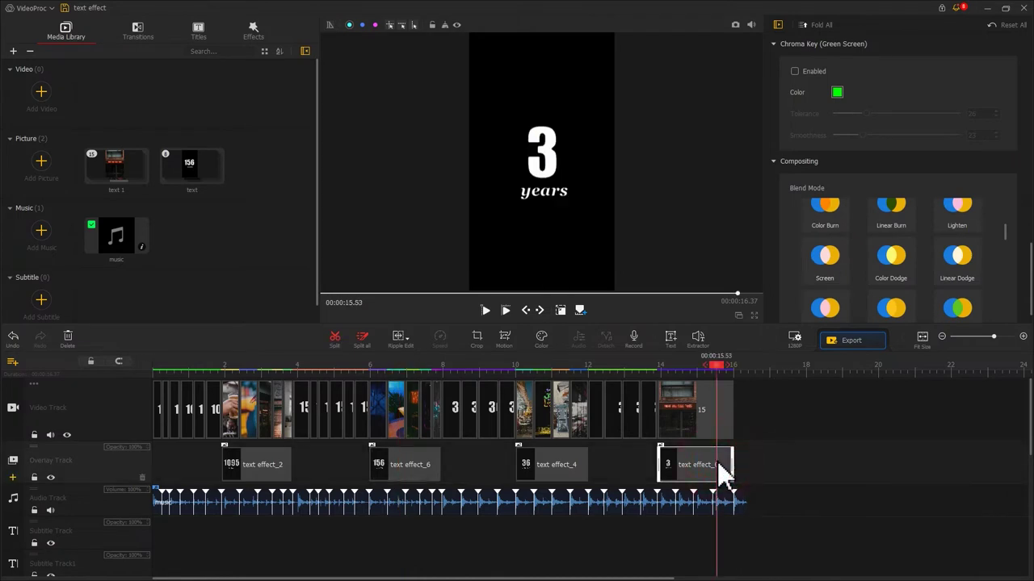
click(819, 271)
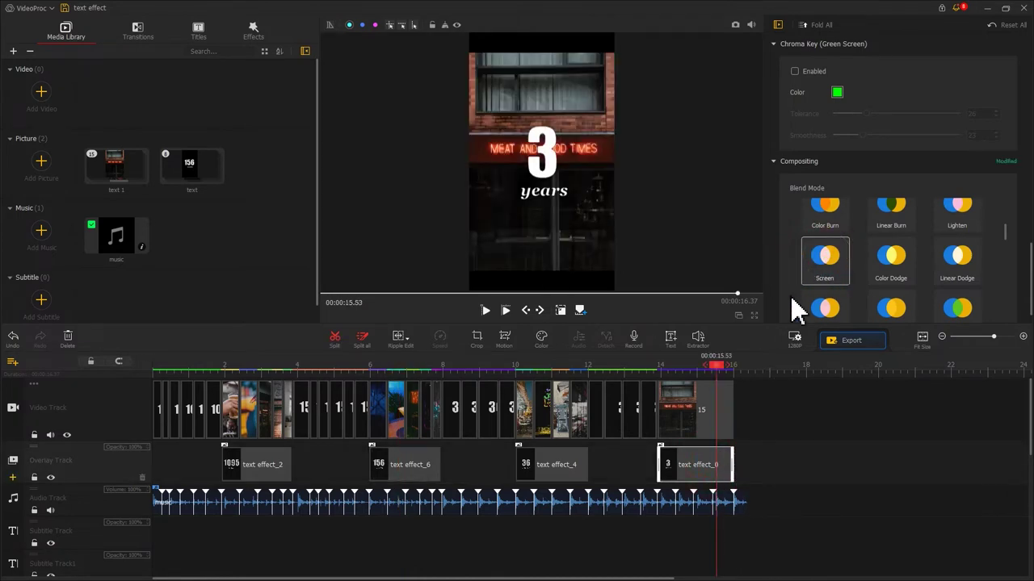
Split the text effect_4 overlay clip into four pieces at the beat markers at 10.50, 11.00 and 11.50 s.
click(554, 457)
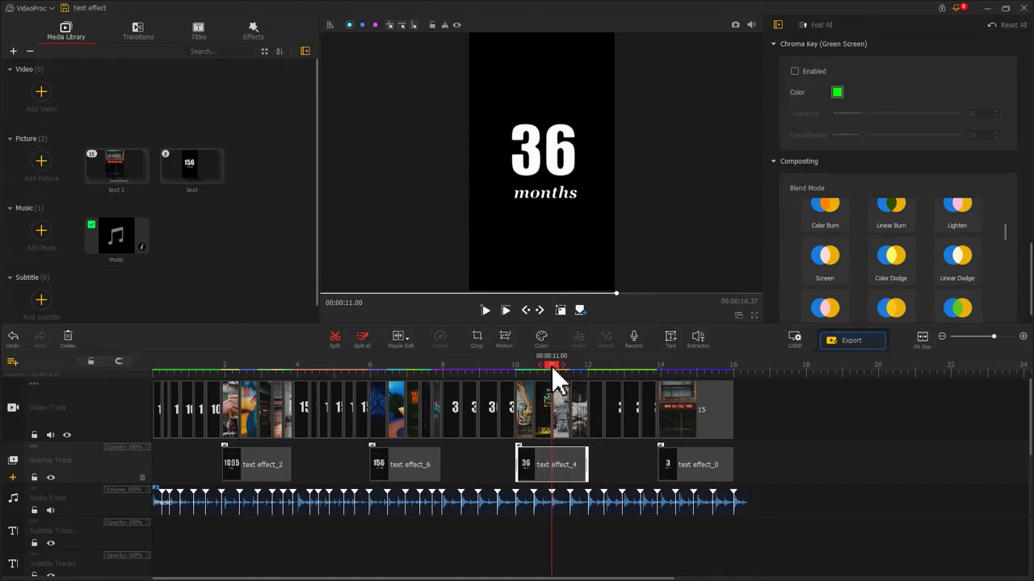
drag(550, 373, 536, 374)
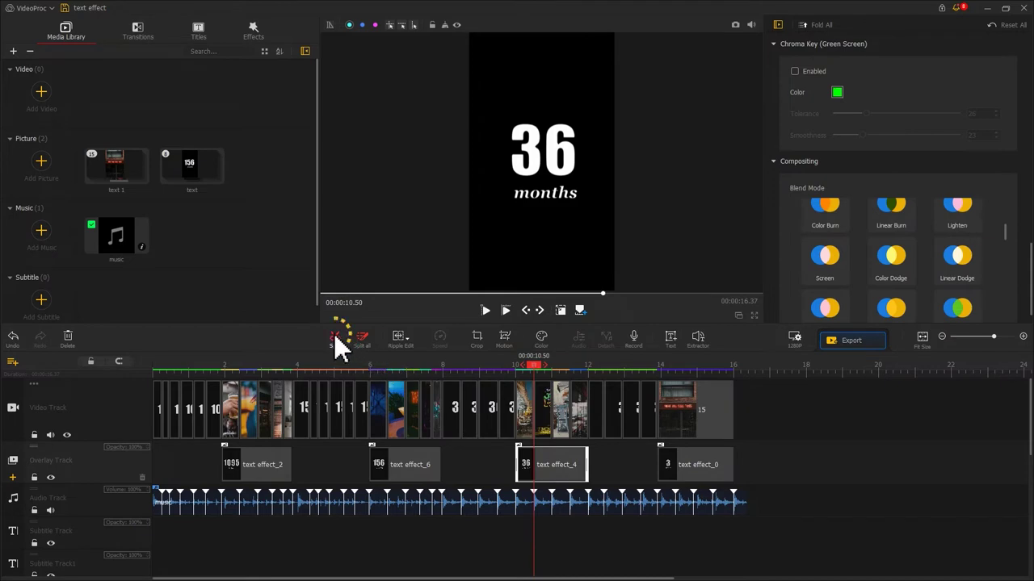
click(336, 341)
drag(535, 366, 571, 375)
click(337, 343)
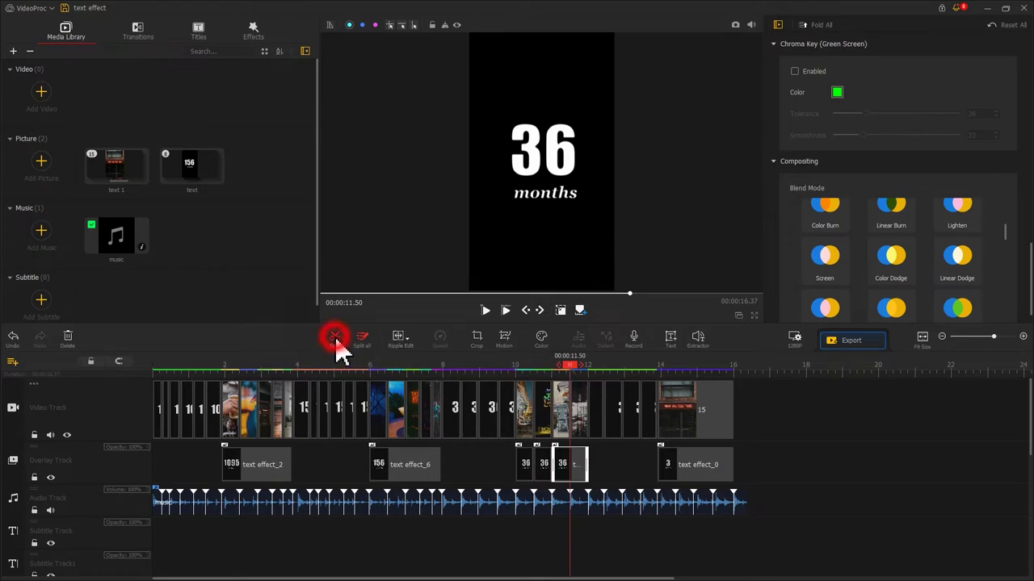
click(337, 341)
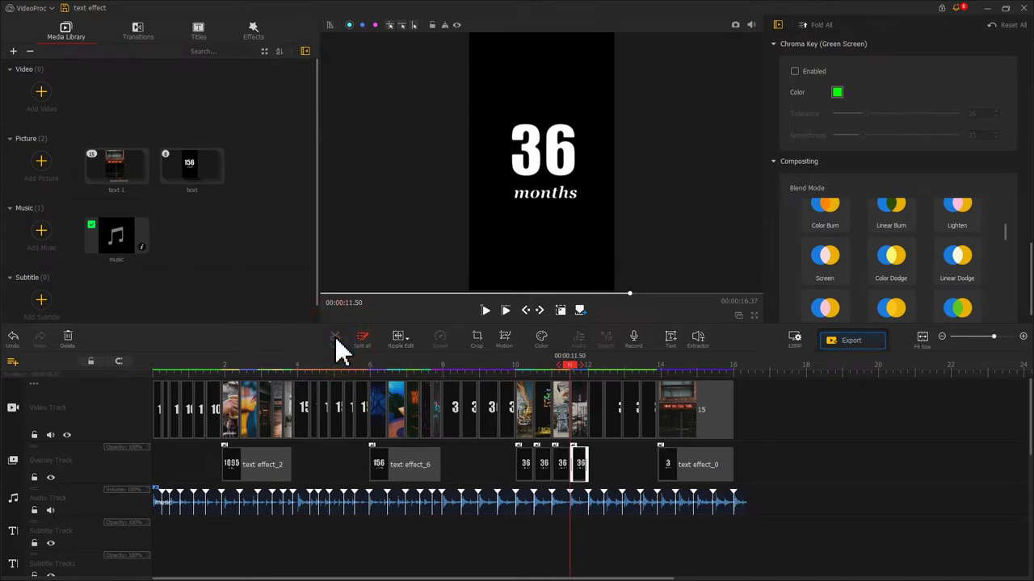
Set the blend mode of the first and third 36 months overlay pieces to Darken.
click(525, 457)
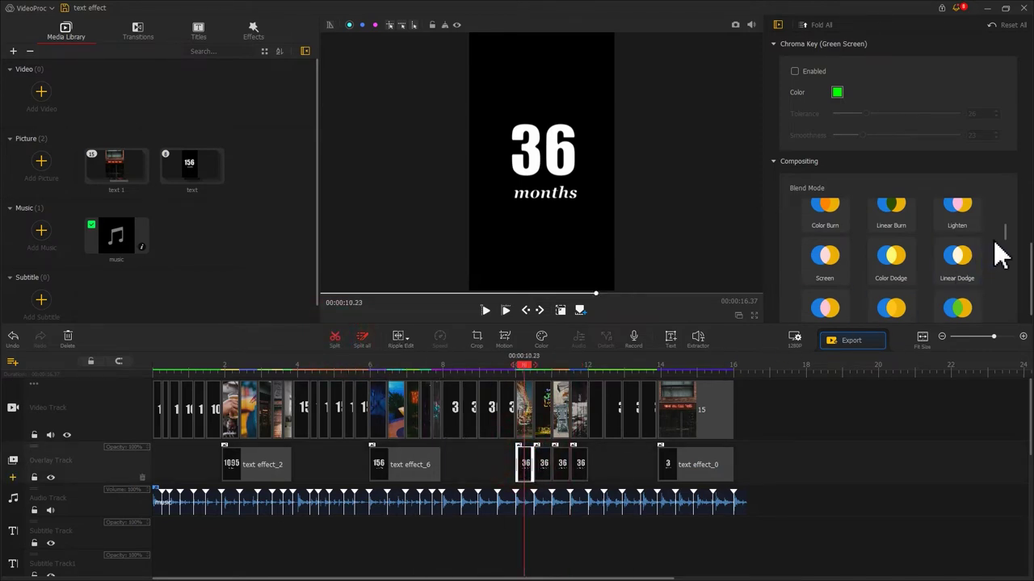
drag(1005, 232, 1015, 216)
click(890, 226)
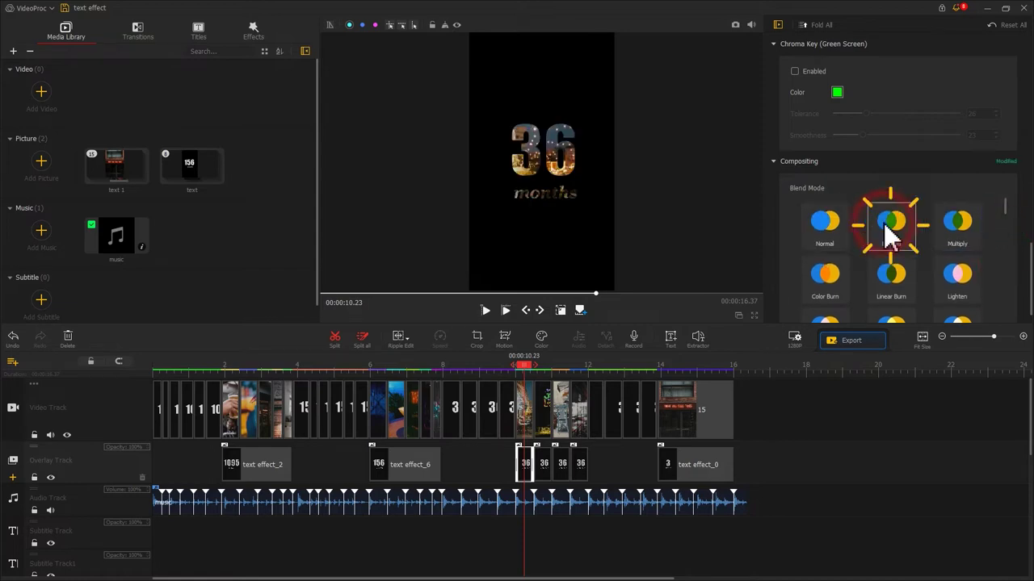
click(562, 454)
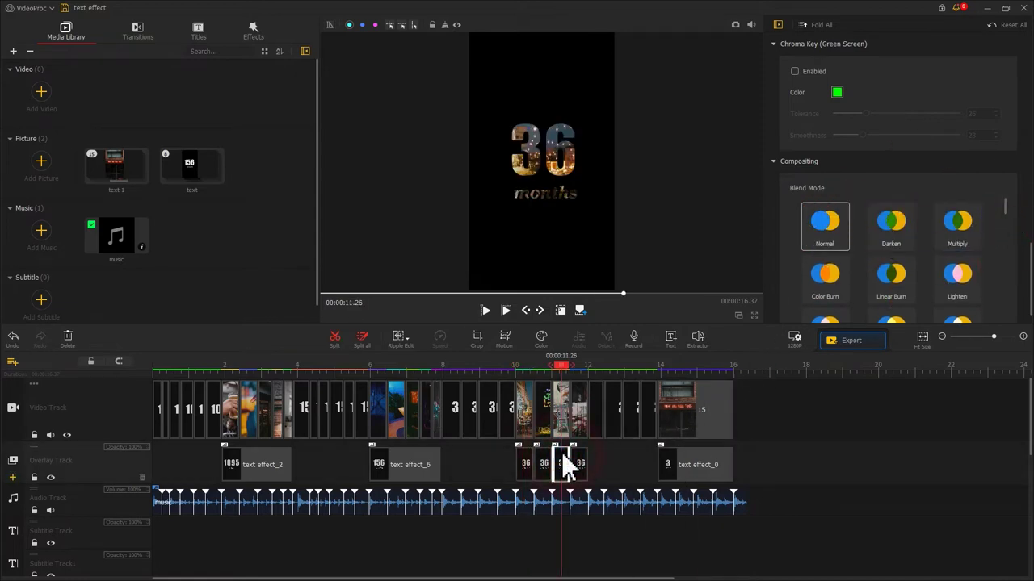
click(892, 230)
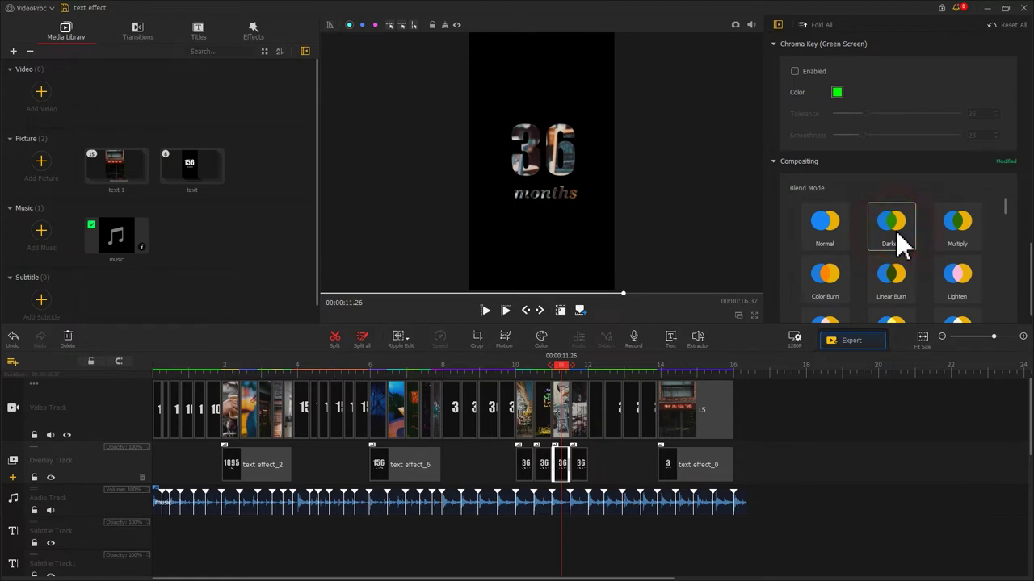
Set the blend mode of the second and fourth 36 months overlay pieces to Screen.
click(546, 461)
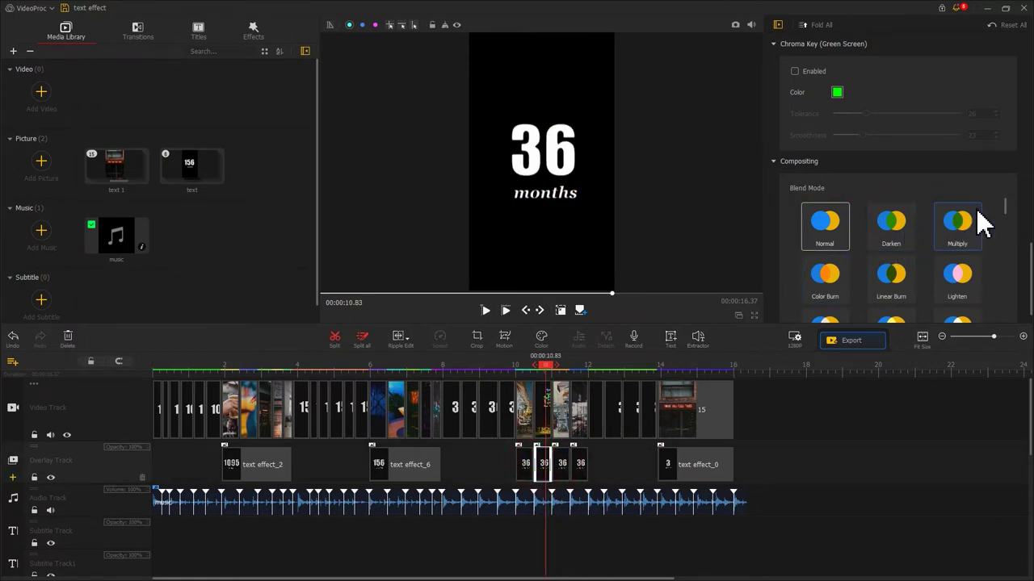
scroll(1009, 218, down, 1)
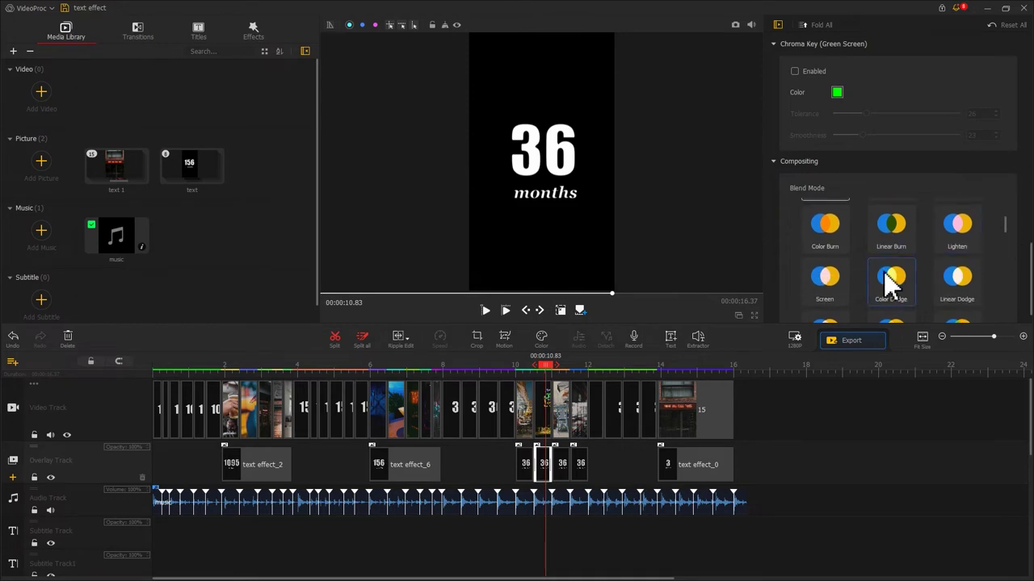
click(844, 284)
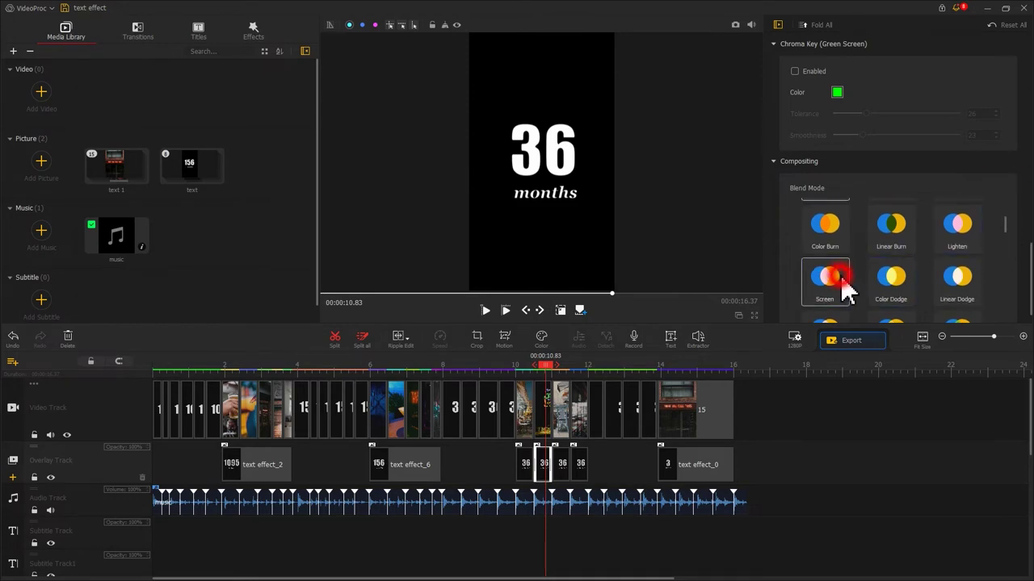
click(578, 461)
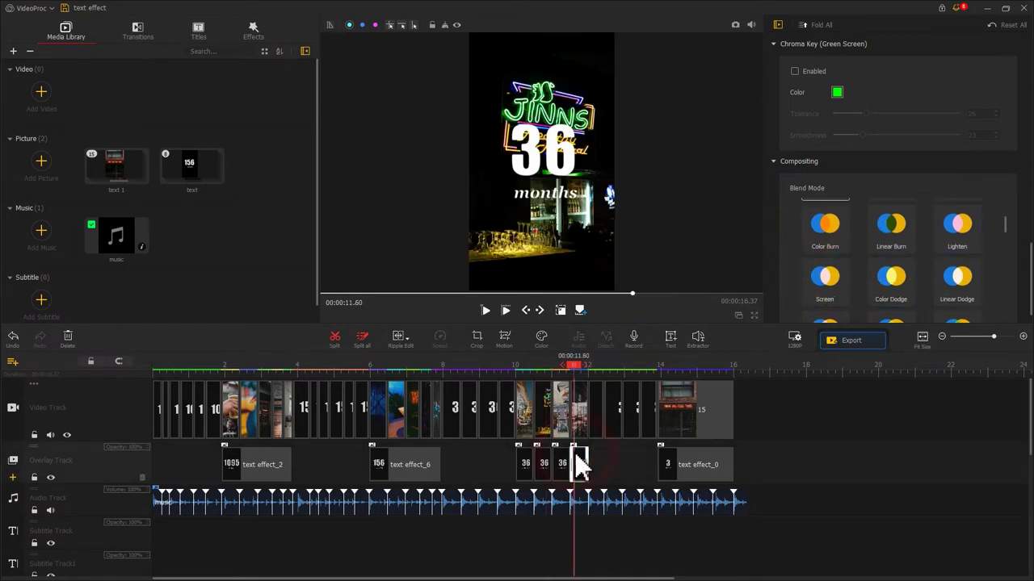
click(843, 288)
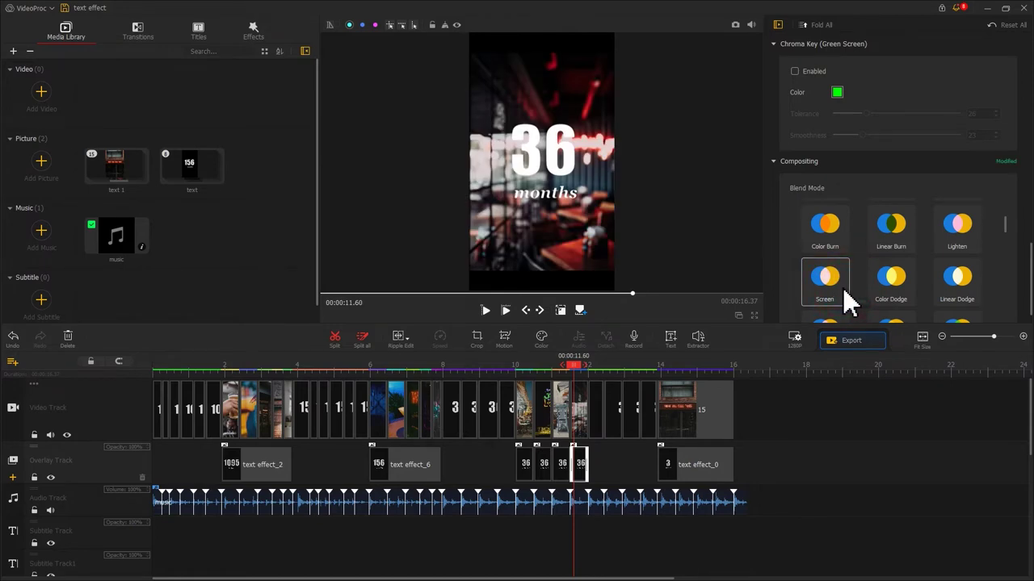
Play the timeline from the start, and again from 7.96 s, to review the blended sections and the flashing 36 clips.
drag(583, 365, 128, 366)
key(space)
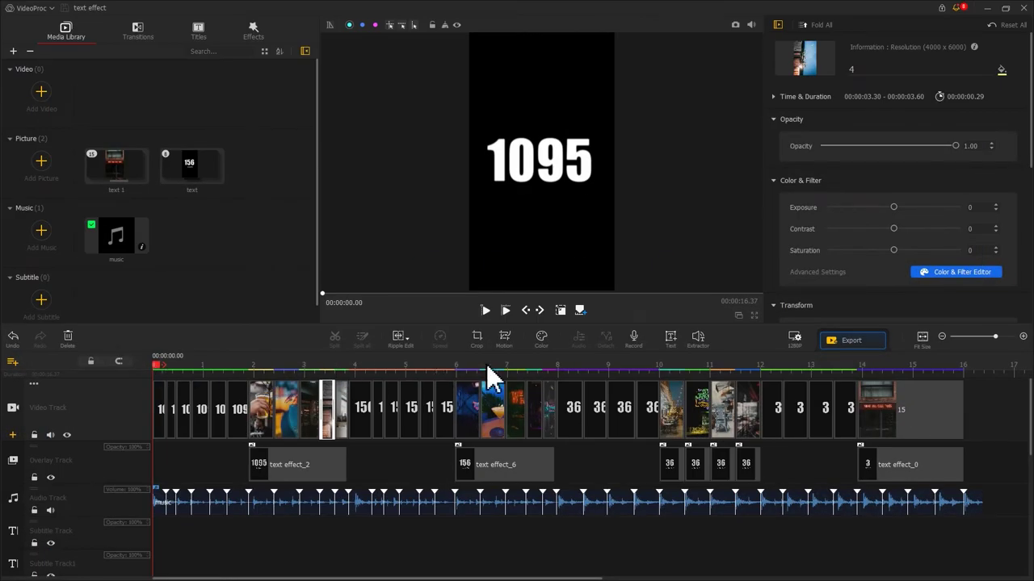
click(556, 365)
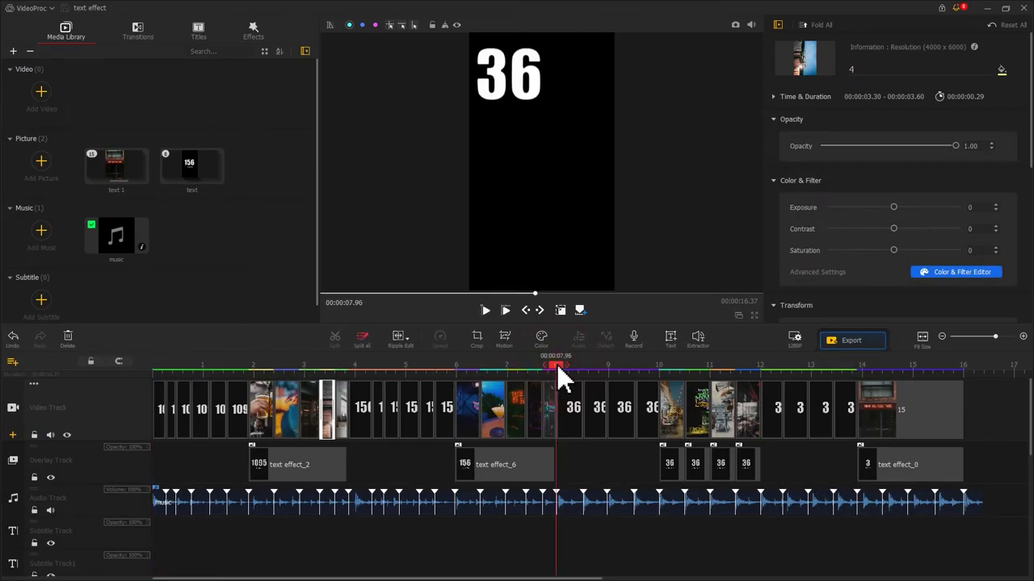
key(space)
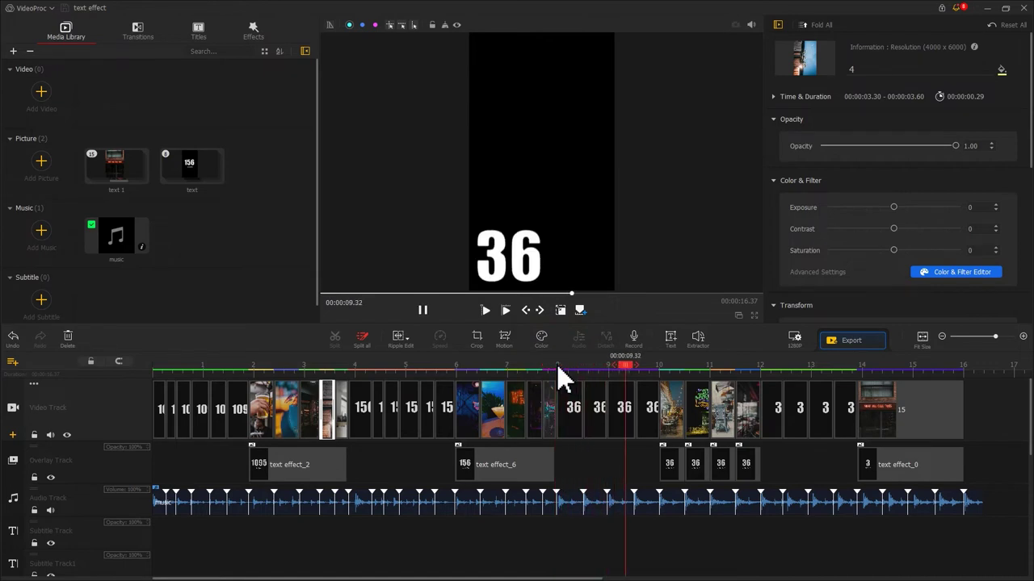
key(space)
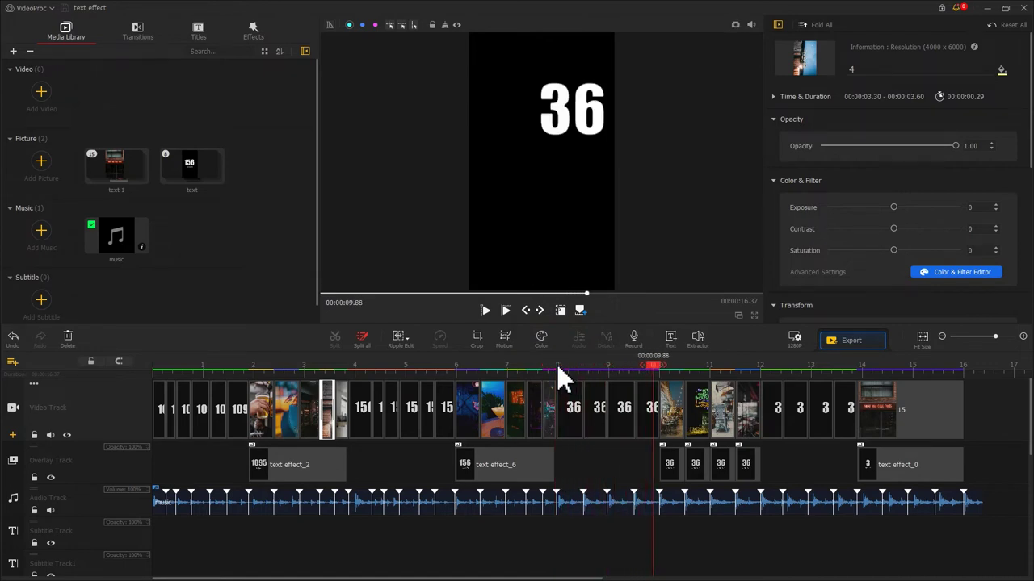
Tint the 36 text clip starting at 8.50 s pink with temperature -0.70 and tint about -31, and apply the colour change.
click(599, 396)
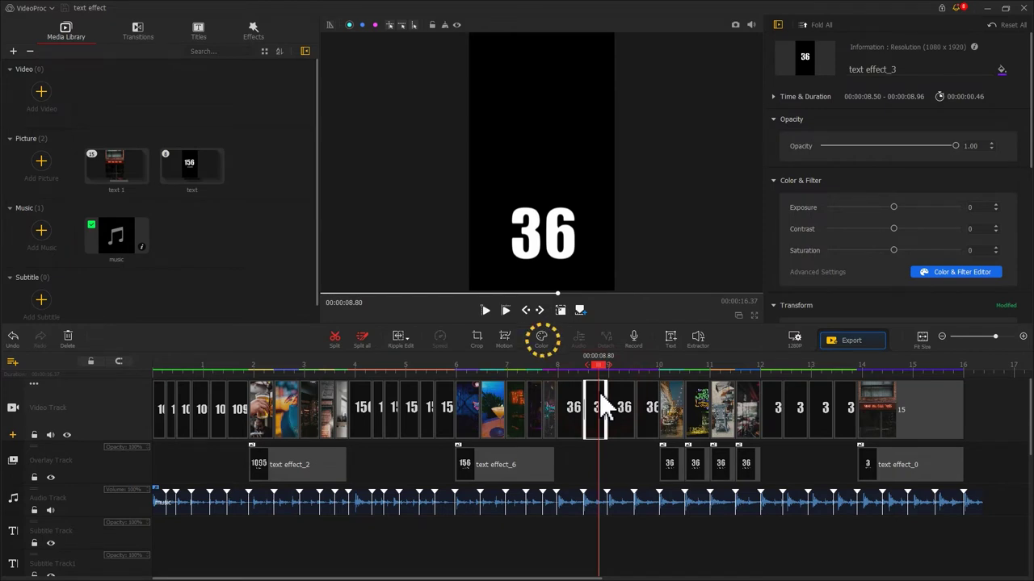
click(540, 338)
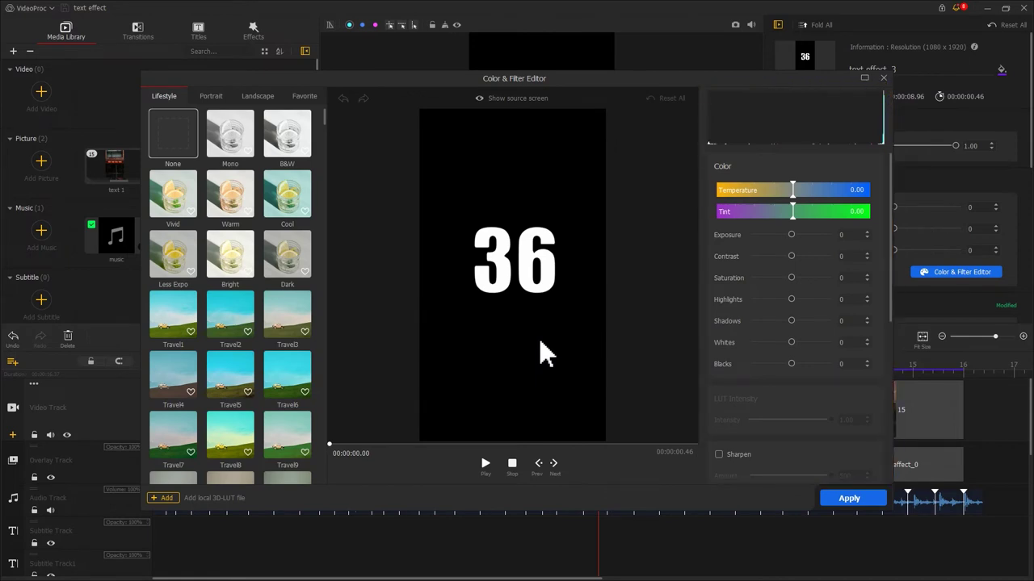
click(788, 190)
drag(792, 208, 757, 201)
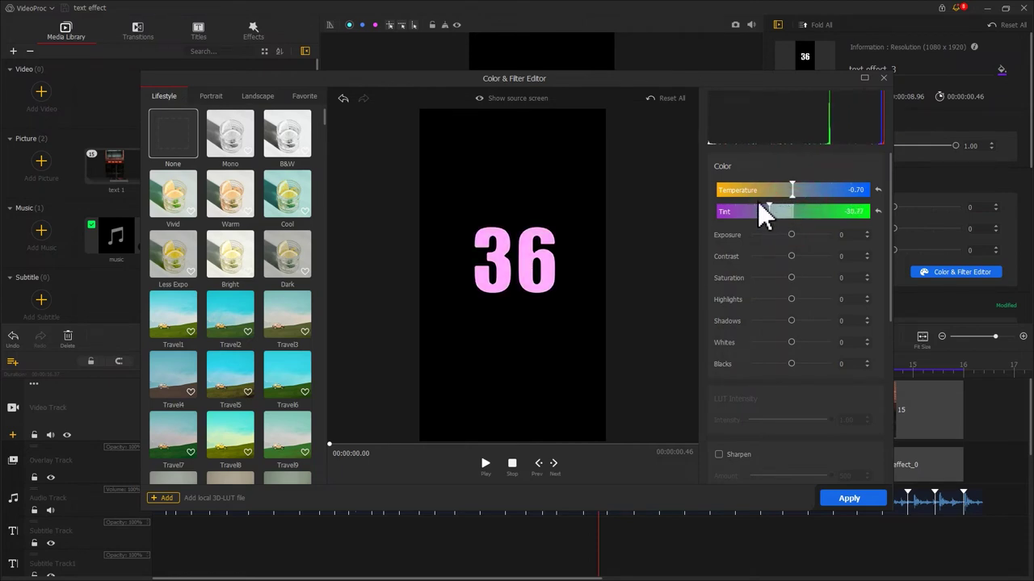
click(504, 98)
click(840, 497)
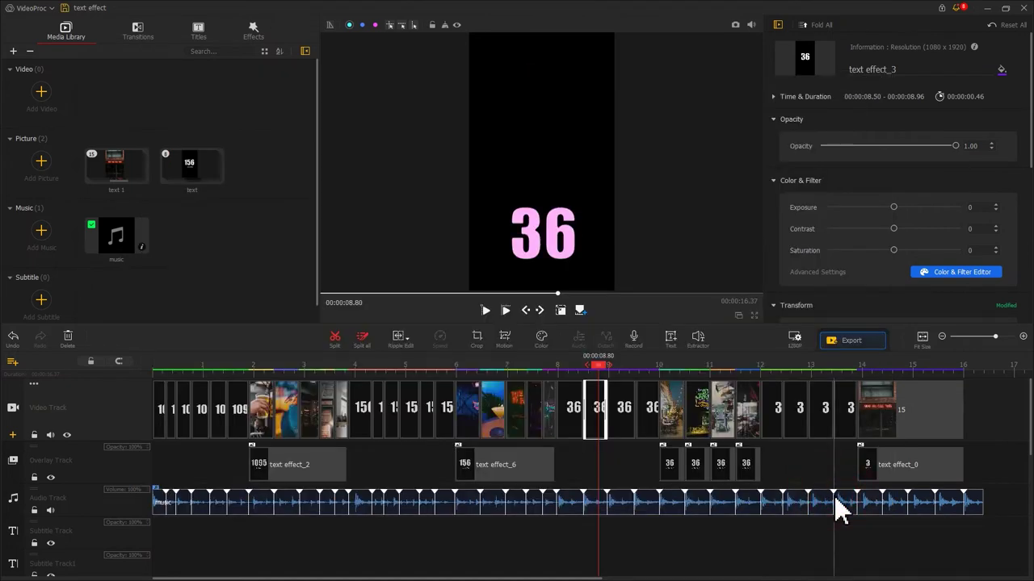
Recolour the 36 text clip starting at 9.53 s to light cyan with temperature 100 and tint 38.46, compare it with the source, and apply.
click(653, 420)
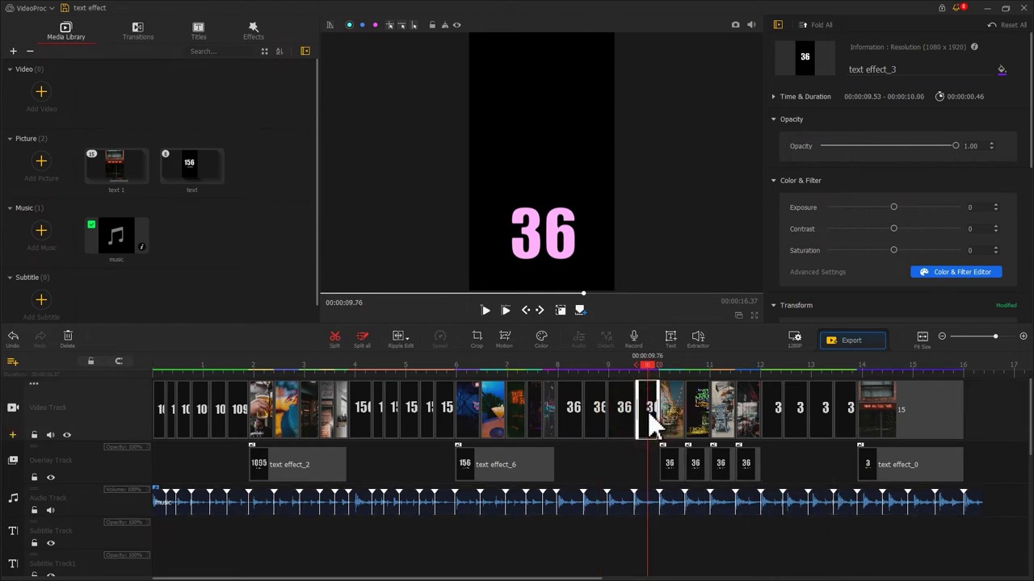
click(543, 338)
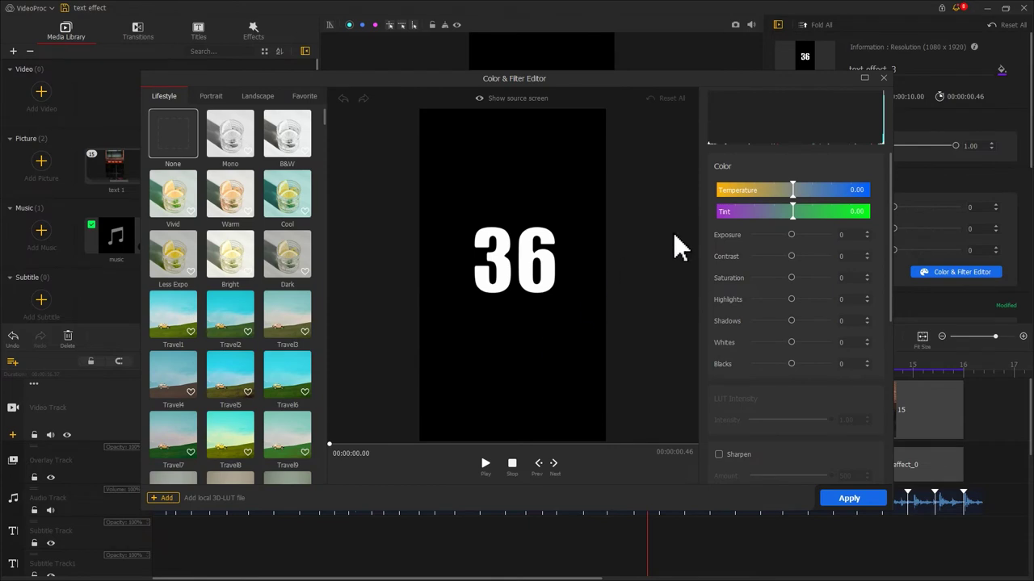
drag(792, 191, 883, 187)
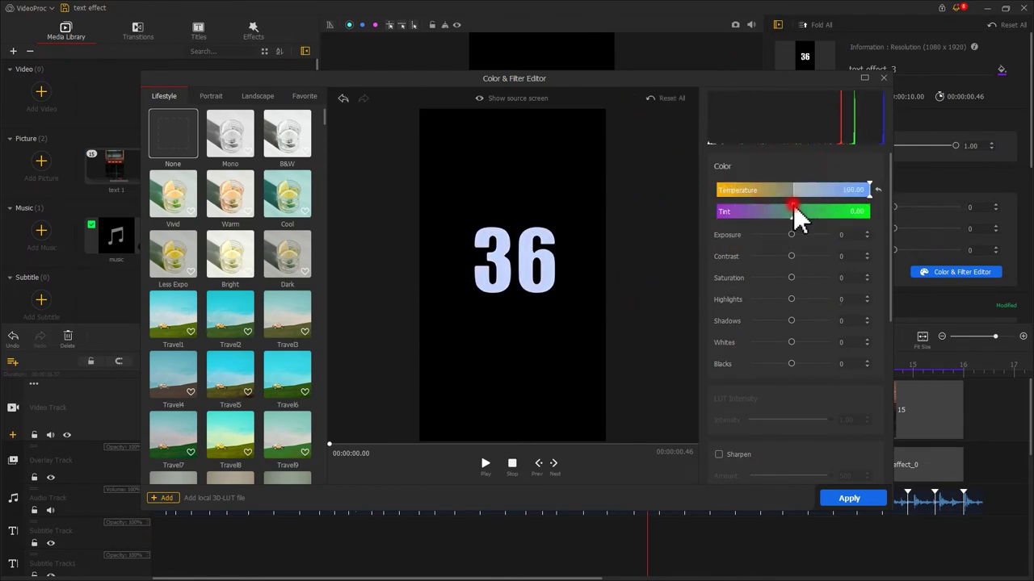
drag(793, 209, 824, 208)
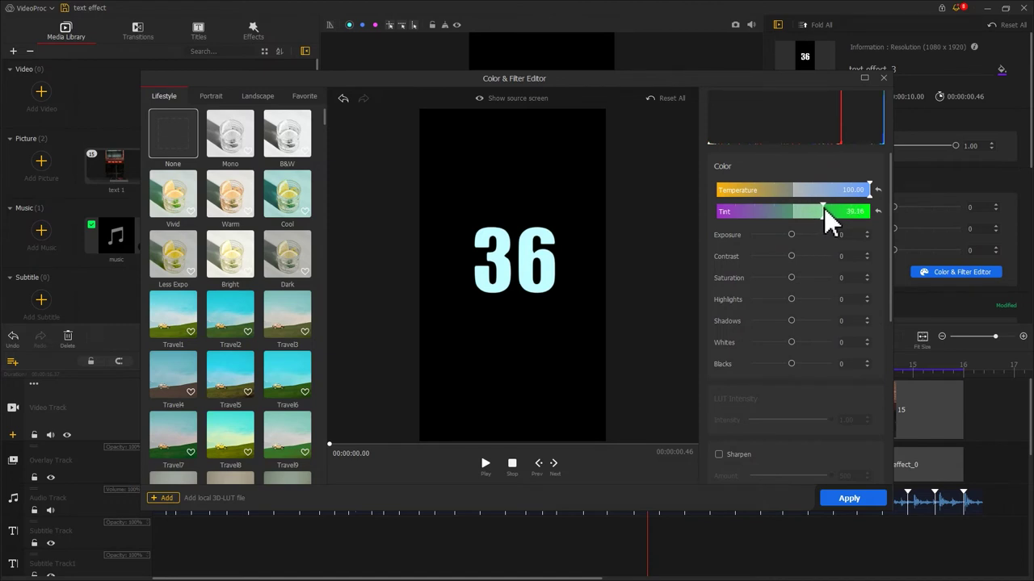
click(529, 100)
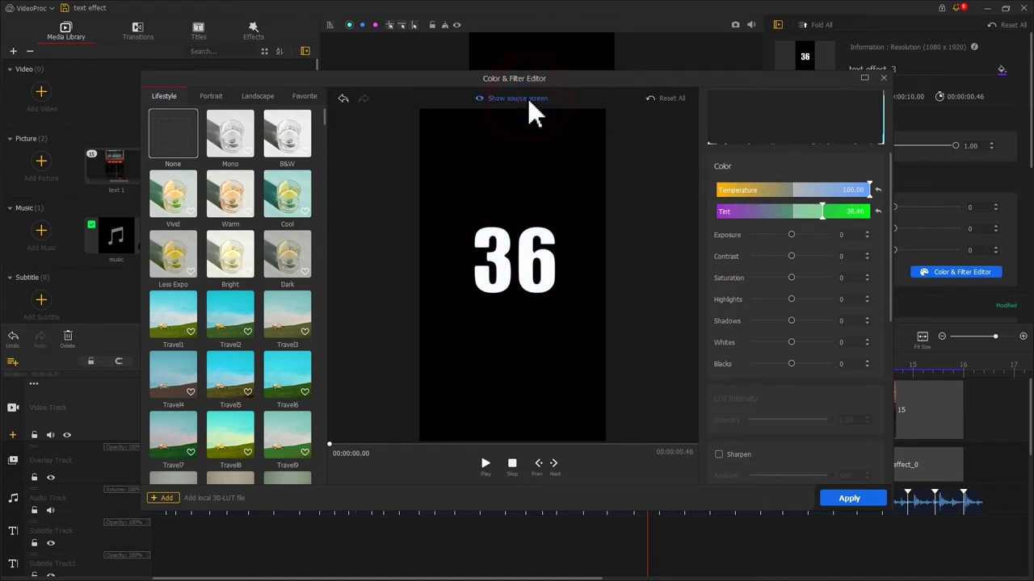
click(527, 98)
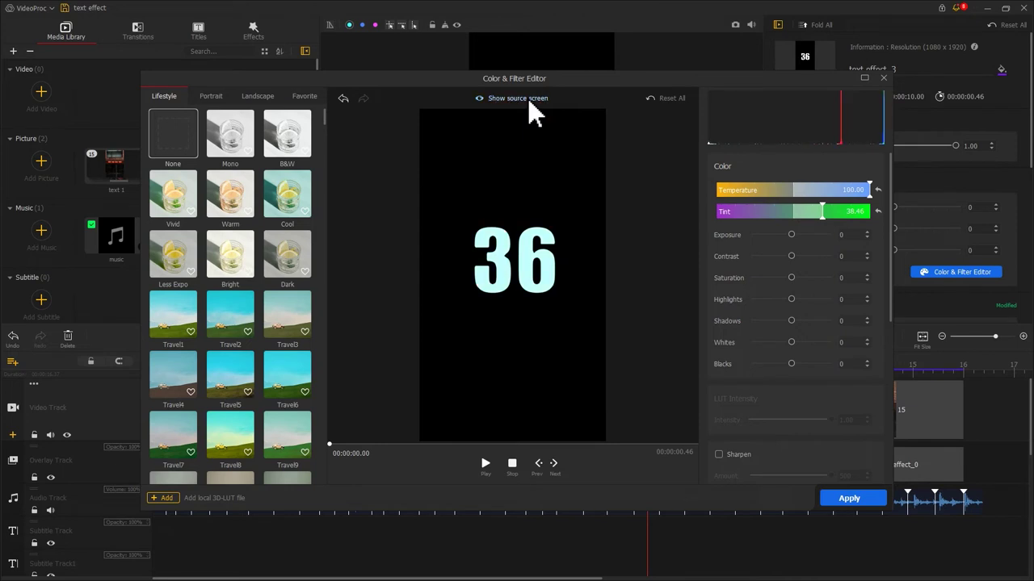
click(833, 498)
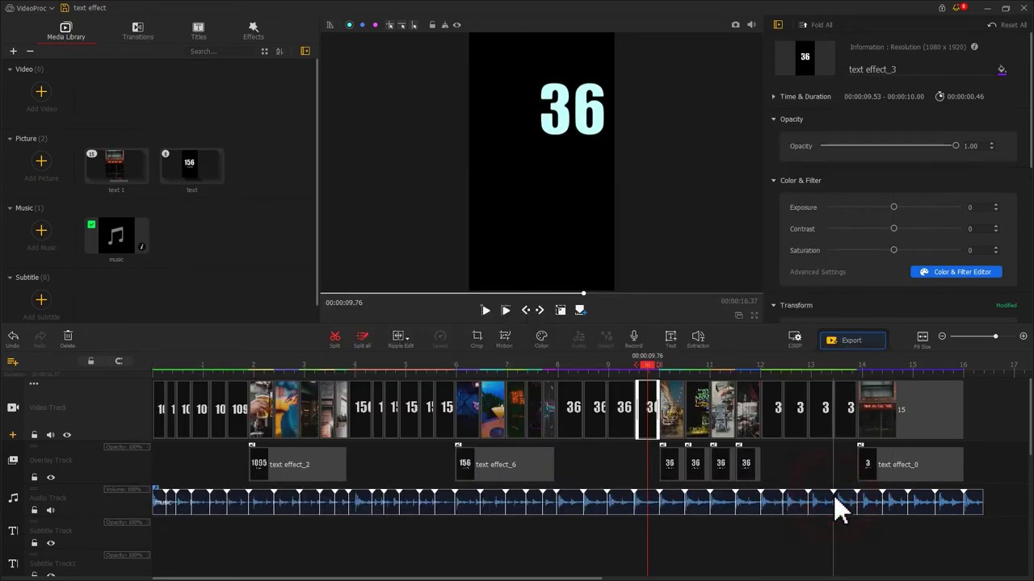
Play the timeline from 7.96 s to review the recoloured 36 clips and the blended 36 months section.
click(559, 365)
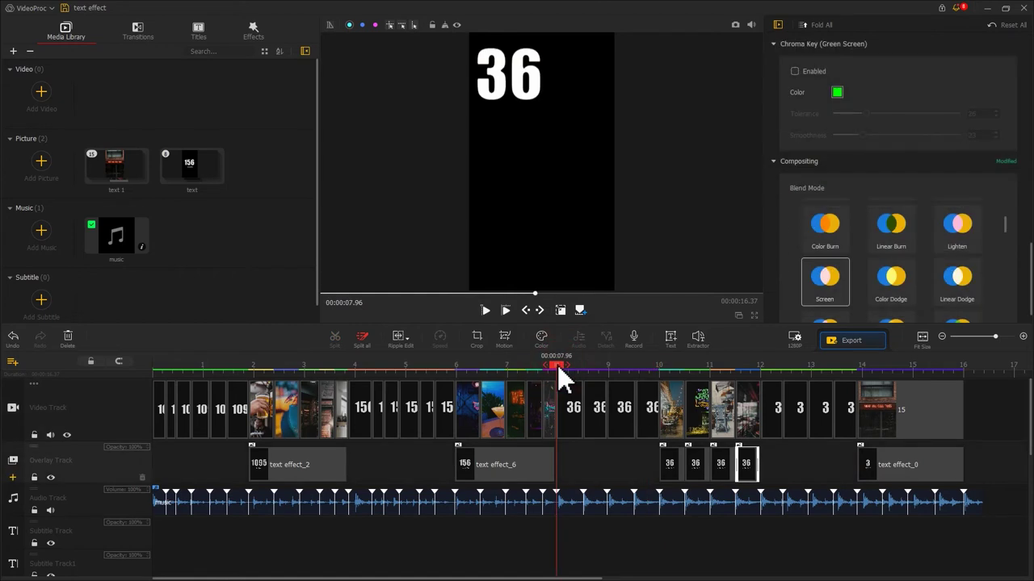
key(space)
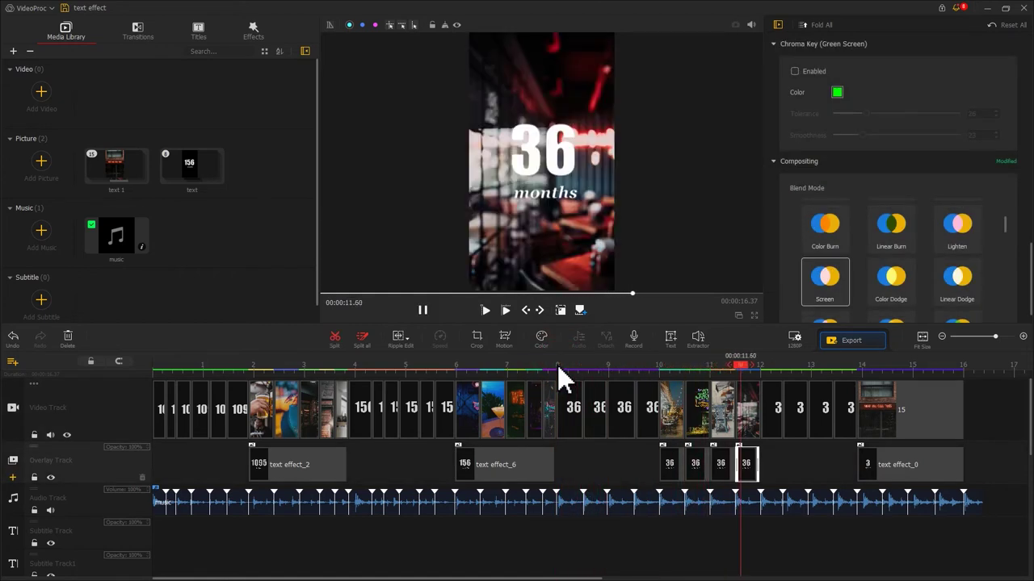
key(space)
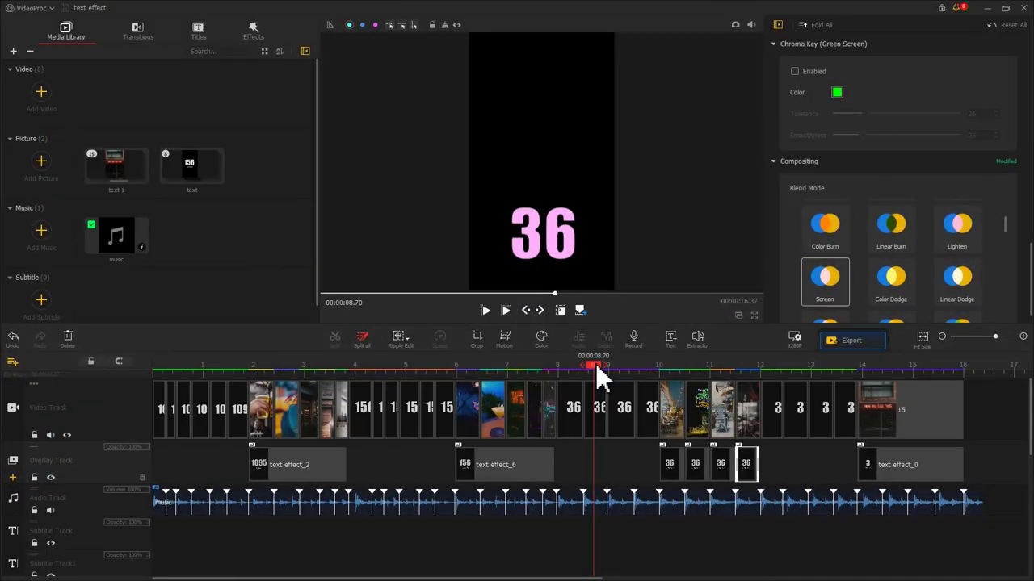
Split picture 15 in the video track at the beat marker at 14.40 s.
click(864, 366)
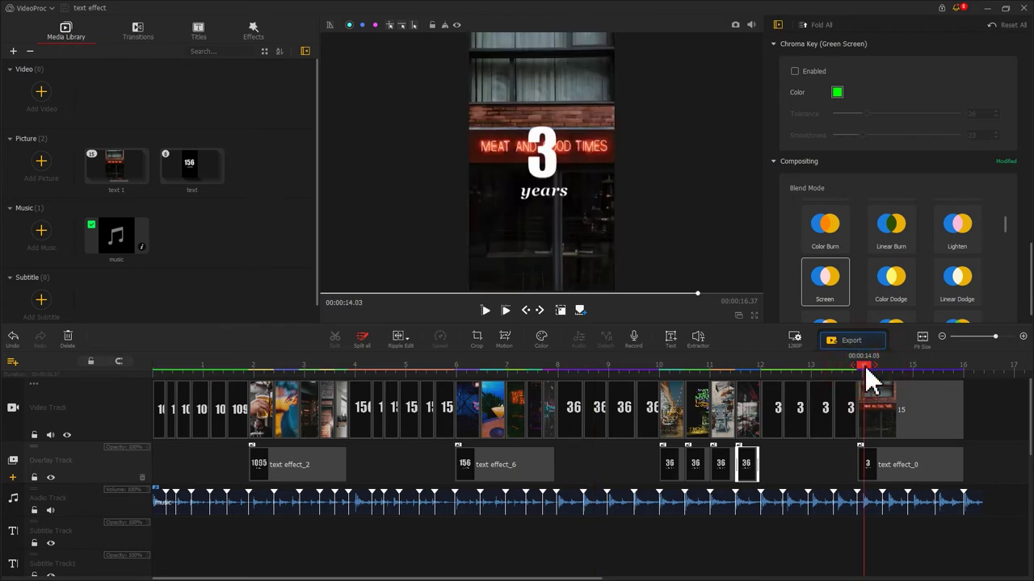
drag(866, 366, 882, 369)
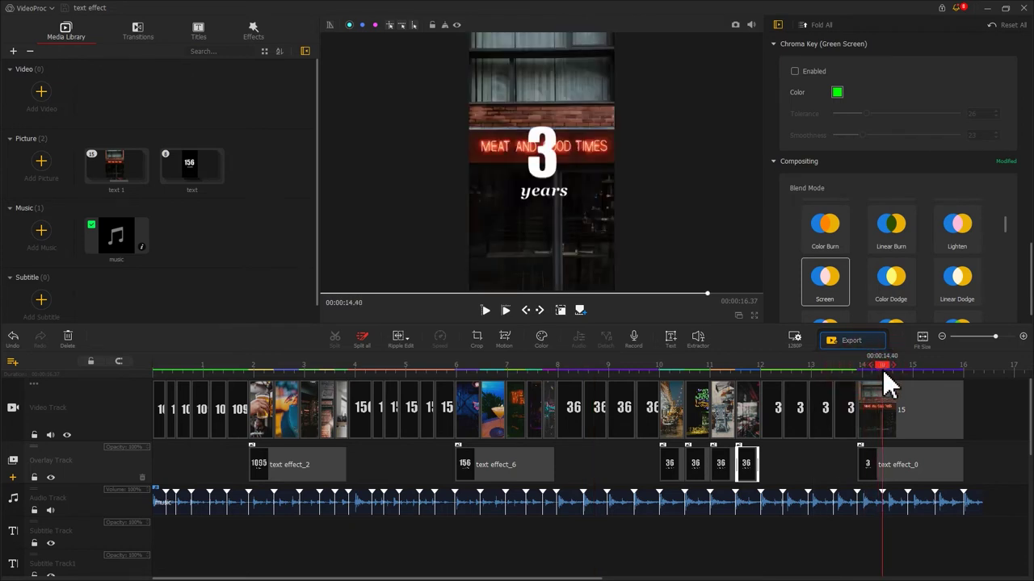
click(883, 394)
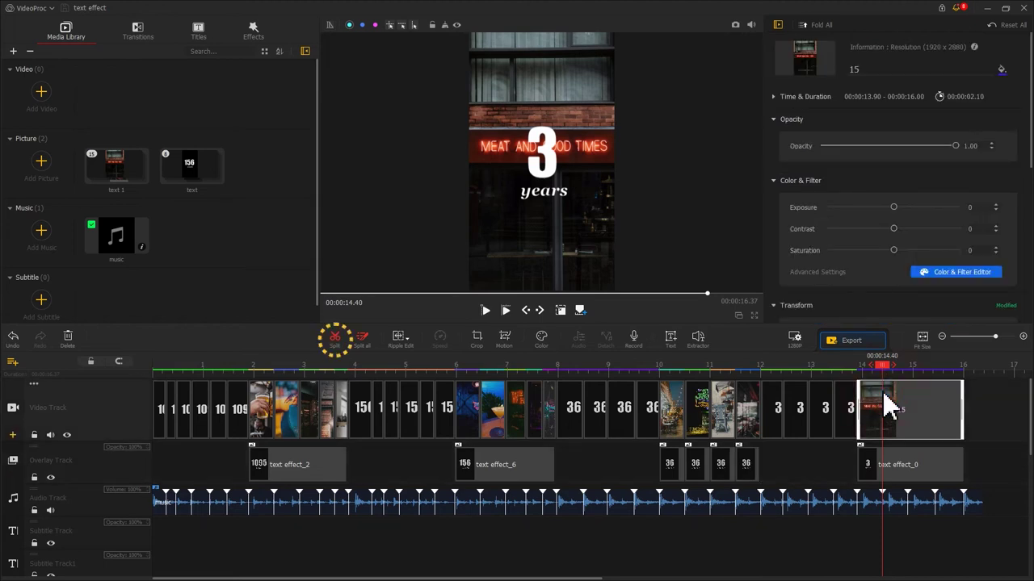
click(334, 338)
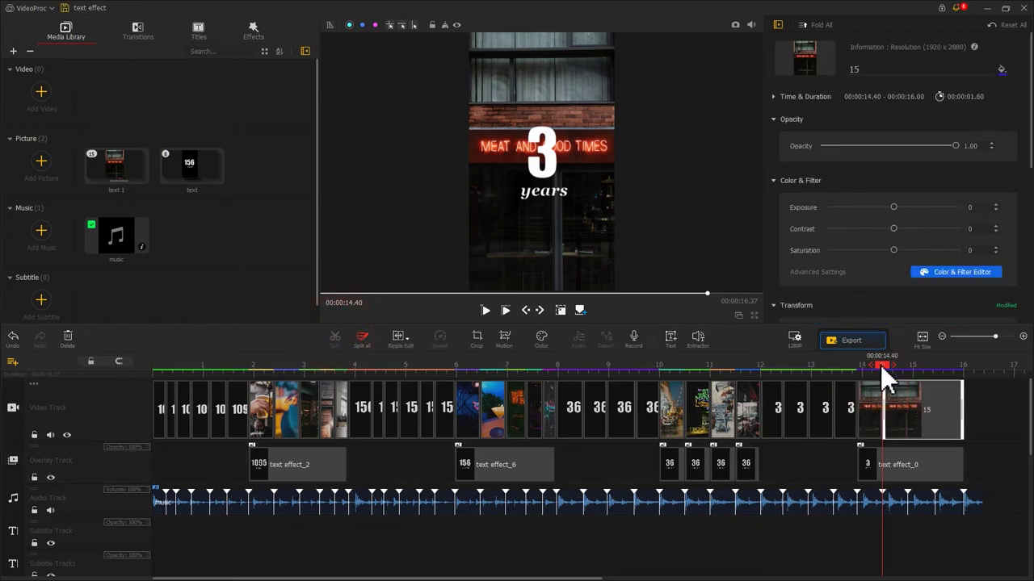
Split the rest of picture 15 in the video track at the beat markers at 14.90 s and 15.43 s.
drag(882, 371, 934, 370)
click(334, 338)
click(336, 340)
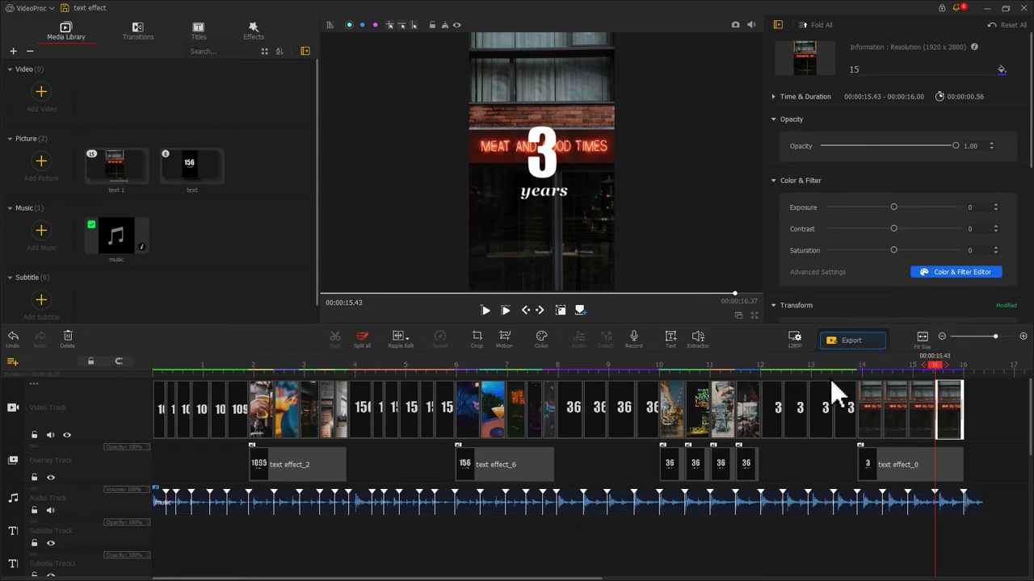
Give the picture 15 segment from 14.40 to 14.90 s the Travel6 Lifestyle filter, compare it with the source, and apply.
click(889, 400)
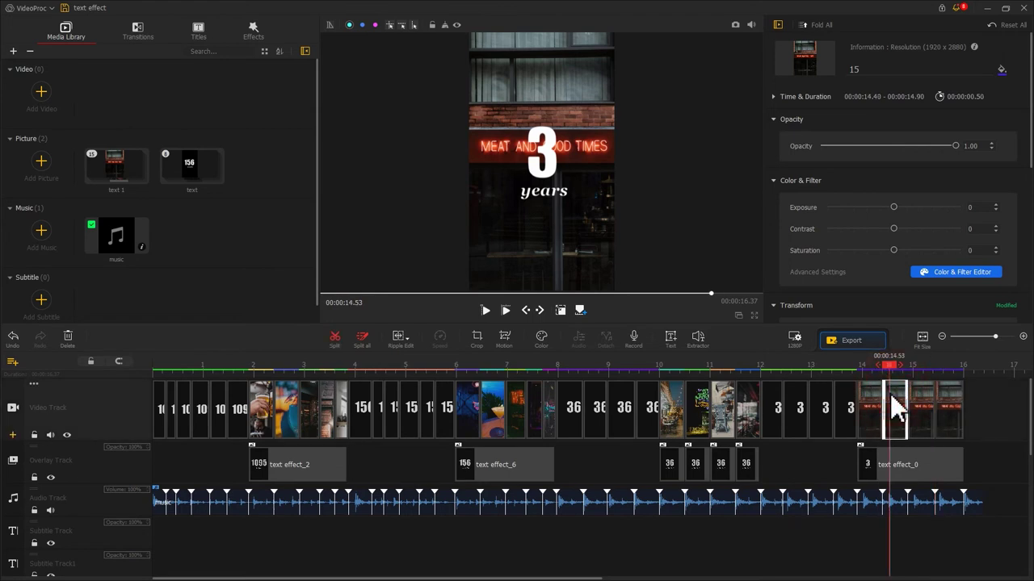
click(541, 336)
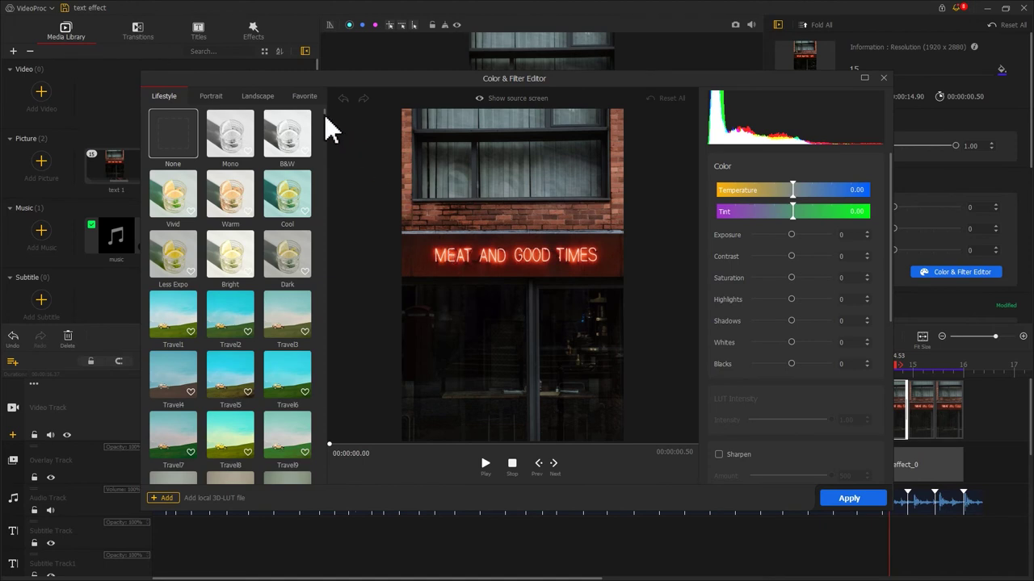
drag(325, 127, 327, 240)
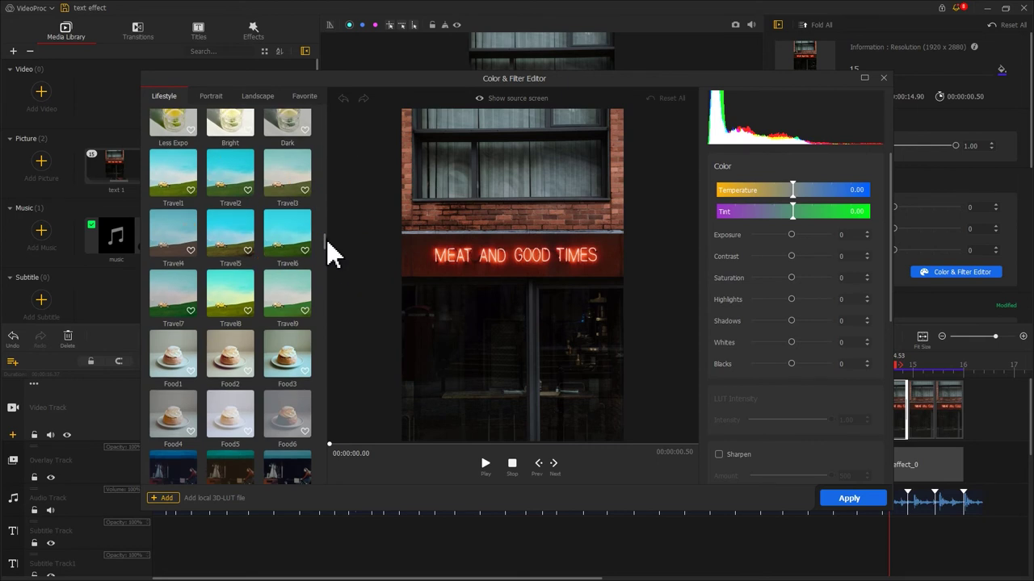
click(288, 230)
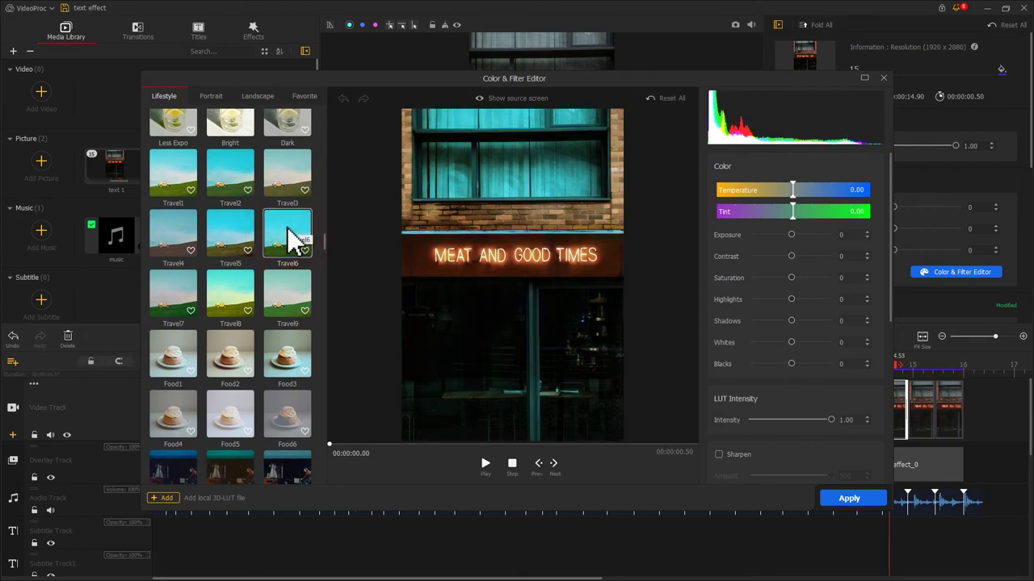
click(480, 101)
click(846, 499)
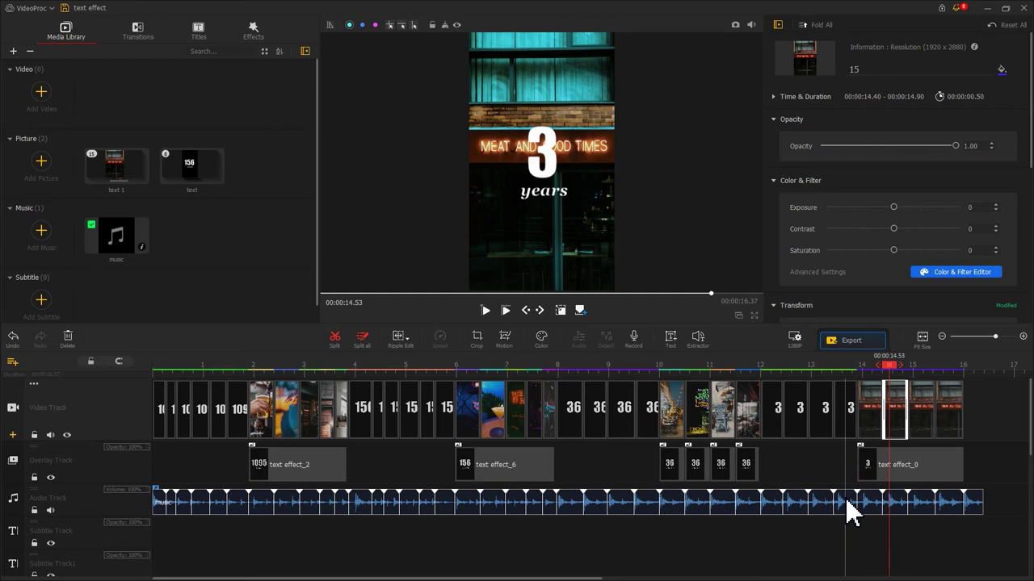
Give the picture 15 segment from 14.90 to 15.43 s the Food2 Lifestyle filter, compare it with the source, and apply.
click(927, 425)
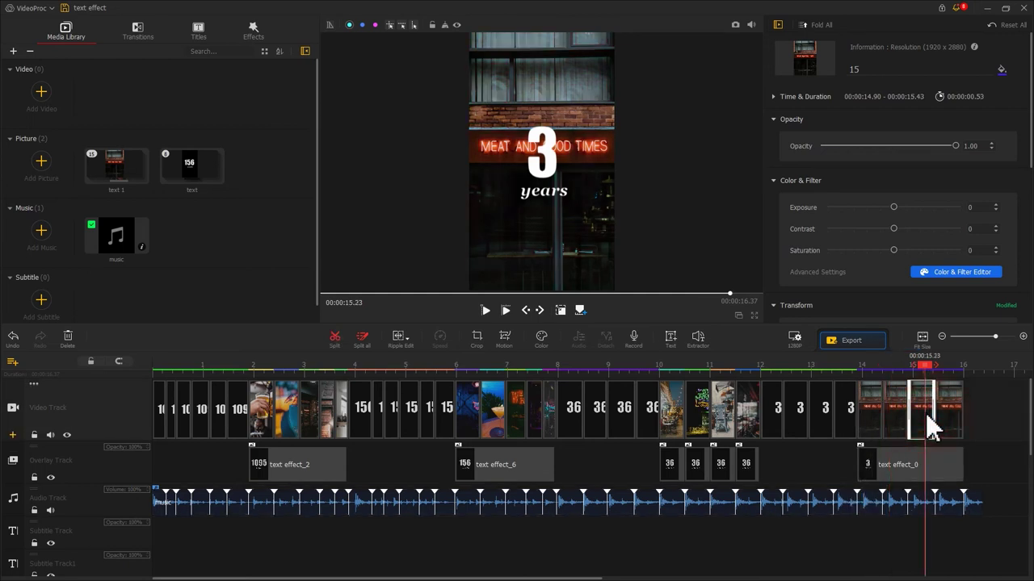
click(543, 344)
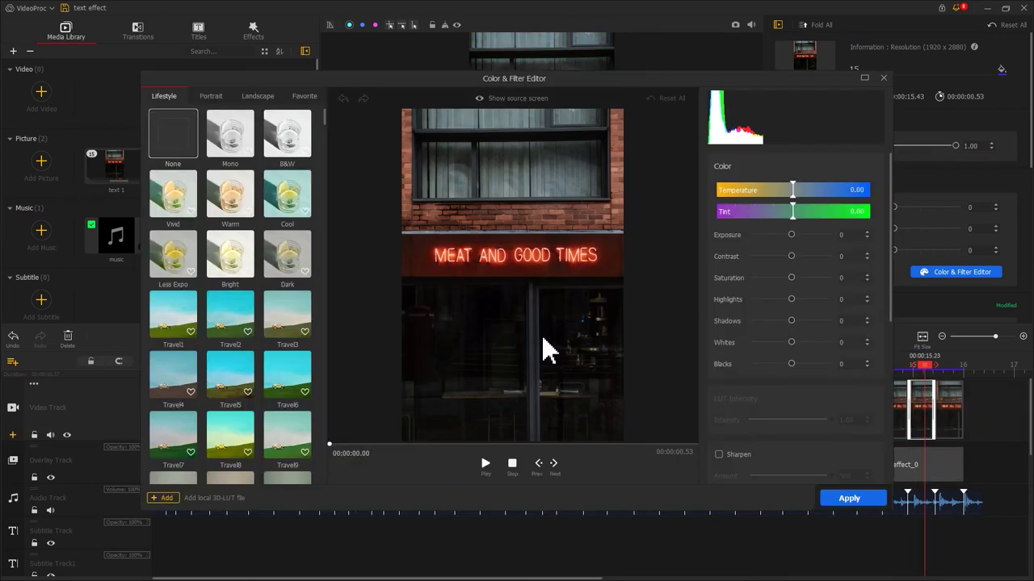
drag(324, 117, 334, 298)
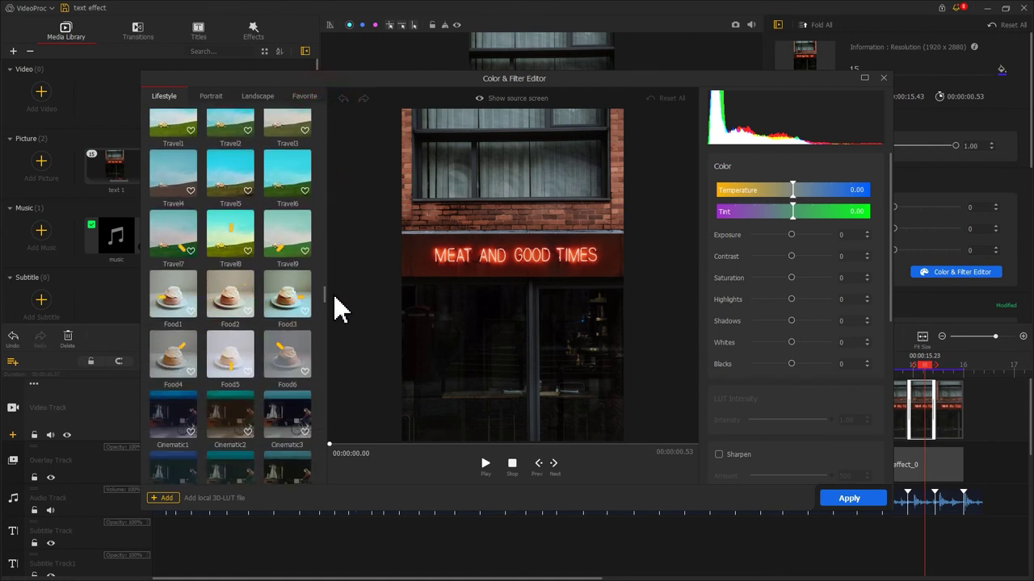
click(231, 289)
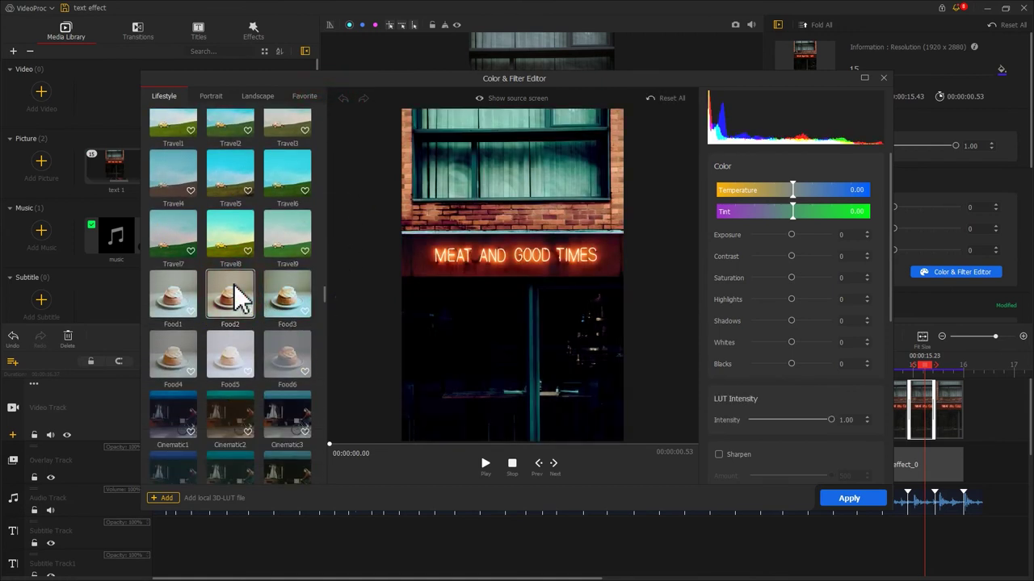
click(494, 100)
click(493, 100)
click(845, 499)
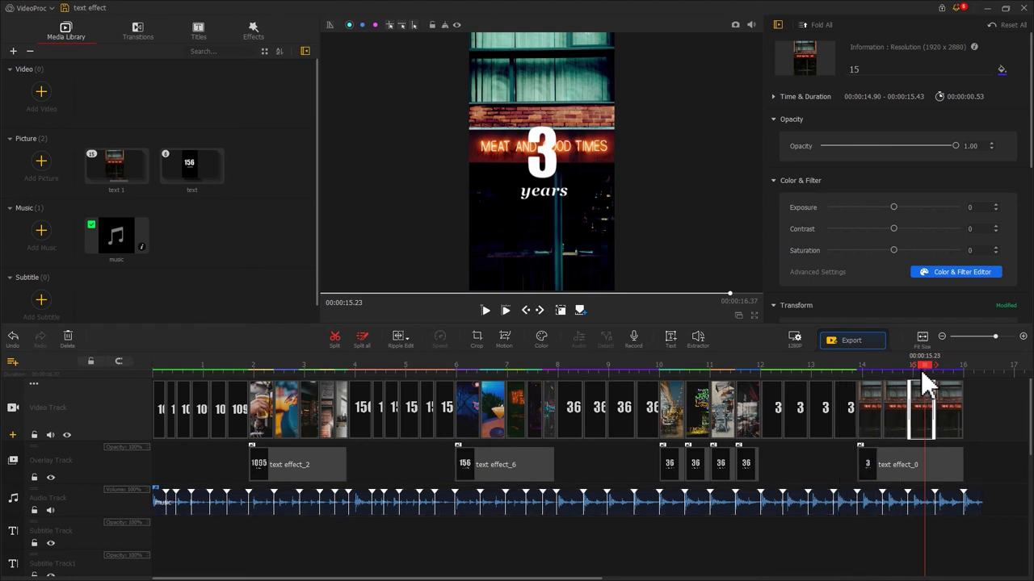
Play the whole timeline from the start to review the finished text effect video.
click(155, 365)
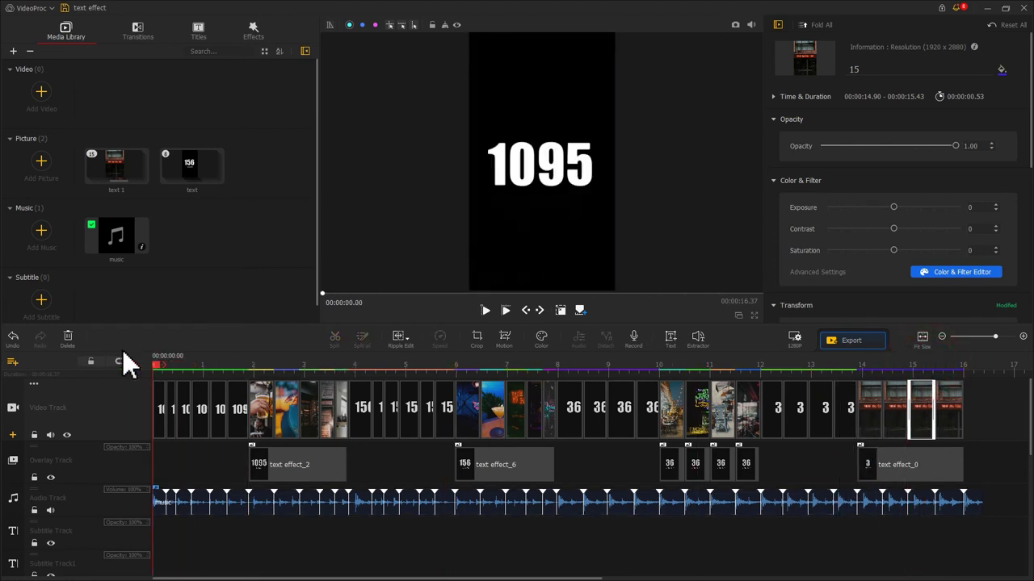
key(space)
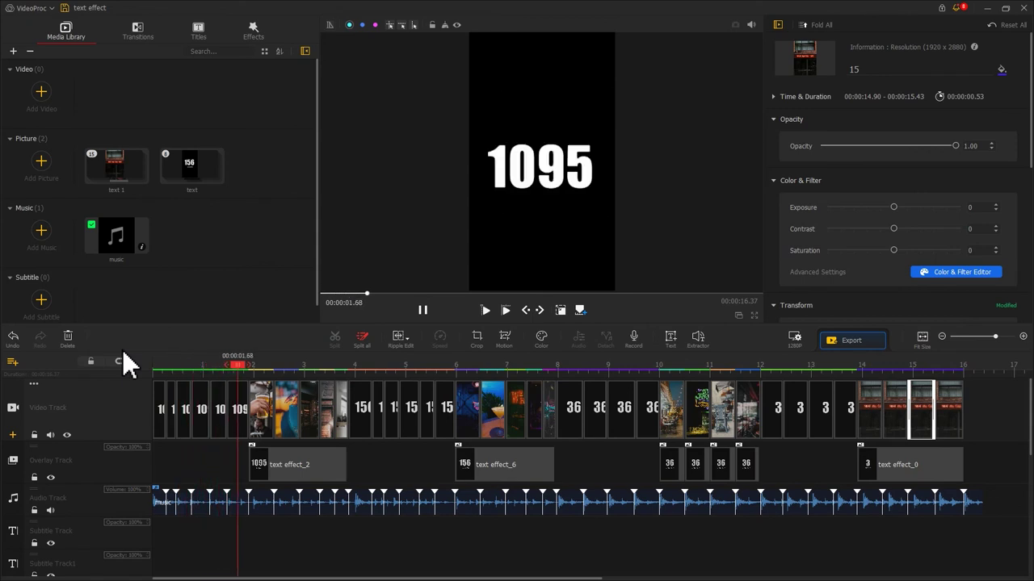